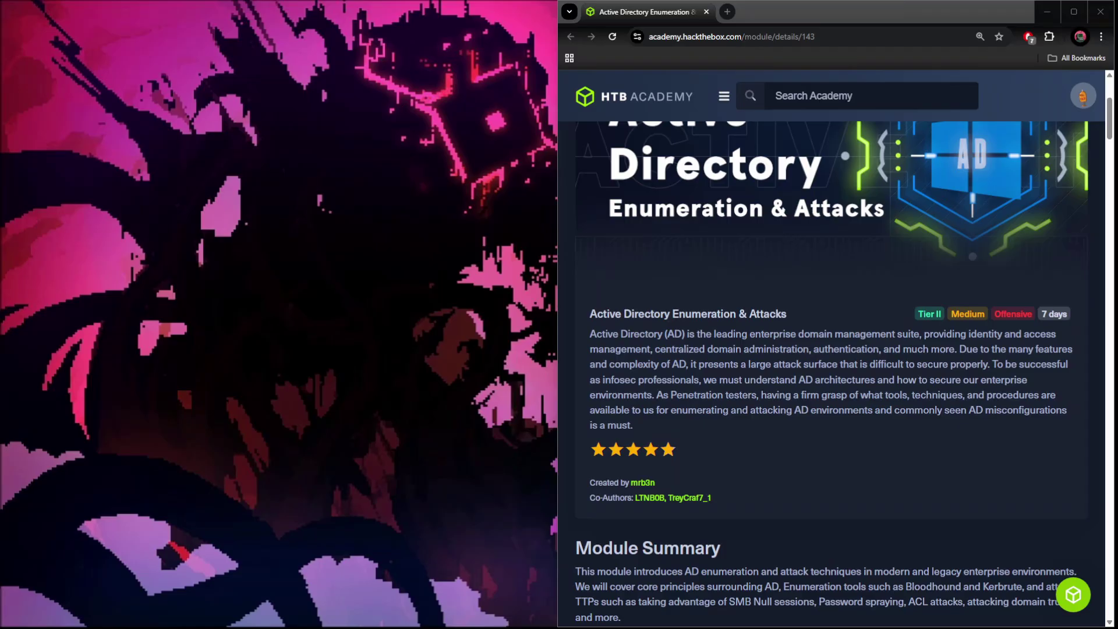
{"action": "scroll", "coordinate": [844, 306], "scroll_direction": "up", "scroll_amount": 5}
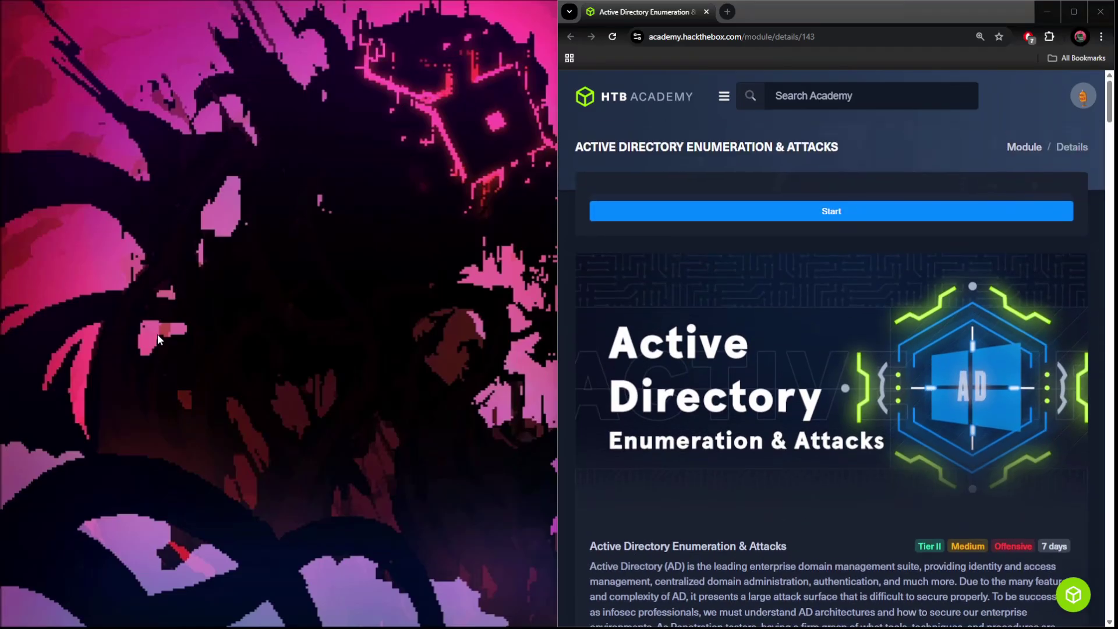
{"action": "scroll", "coordinate": [852, 296], "scroll_direction": "down", "scroll_amount": 3}
{"action": "scroll", "coordinate": [853, 296], "scroll_direction": "up", "scroll_amount": 3}
{"action": "scroll", "coordinate": [846, 301], "scroll_direction": "down", "scroll_amount": 2}
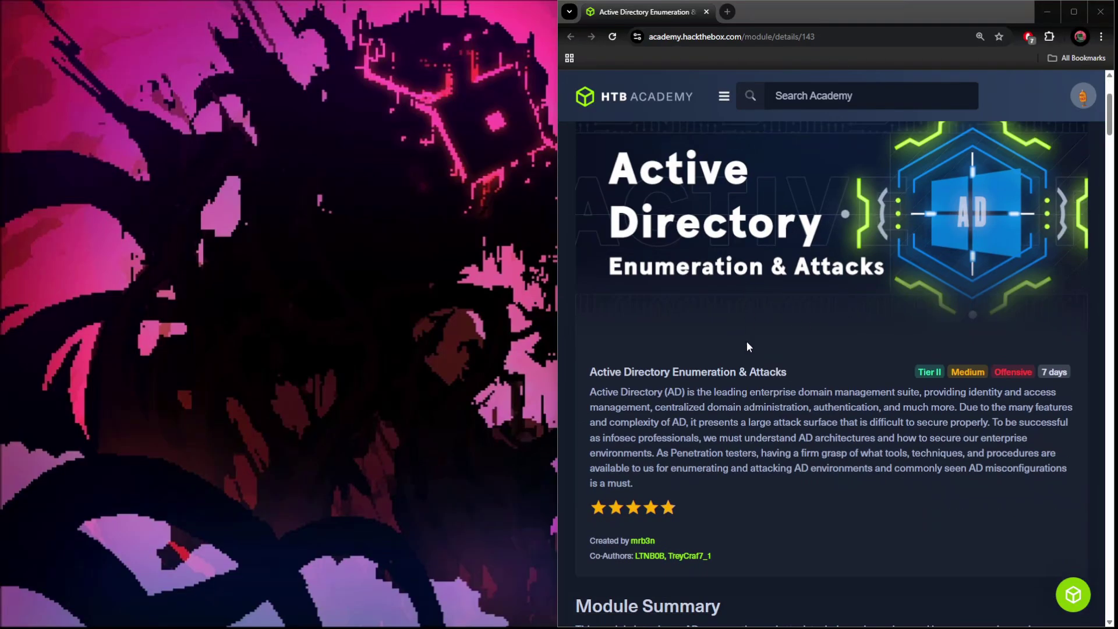
{"action": "scroll", "coordinate": [763, 298], "scroll_direction": "down", "scroll_amount": 2}
{"action": "scroll", "coordinate": [764, 305], "scroll_direction": "down", "scroll_amount": 1}
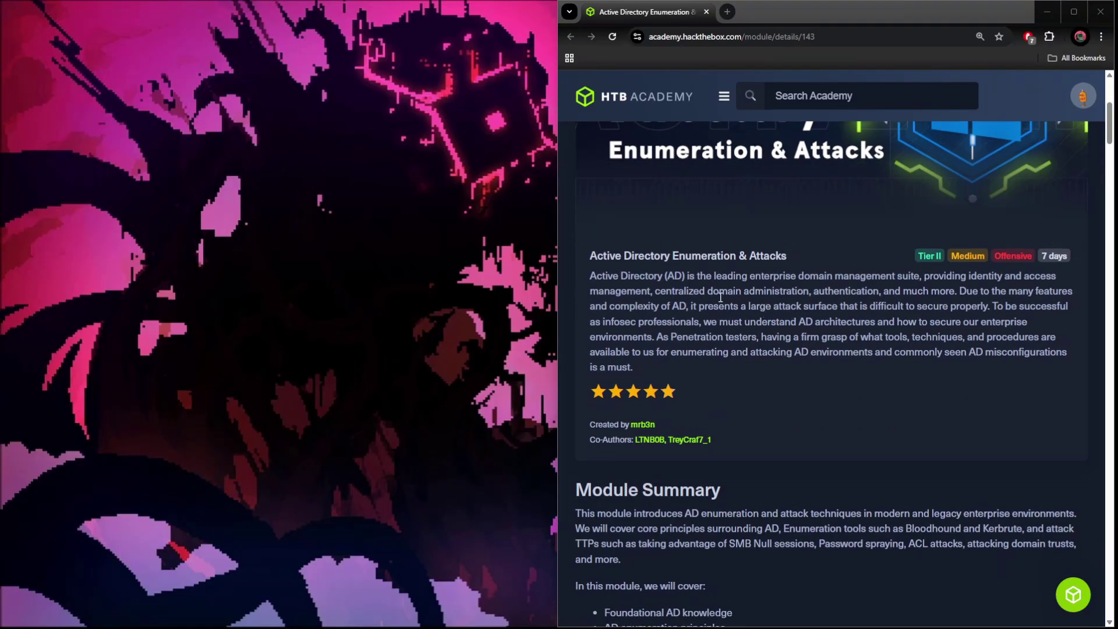
{"action": "scroll", "coordinate": [725, 360], "scroll_direction": "up", "scroll_amount": 2}
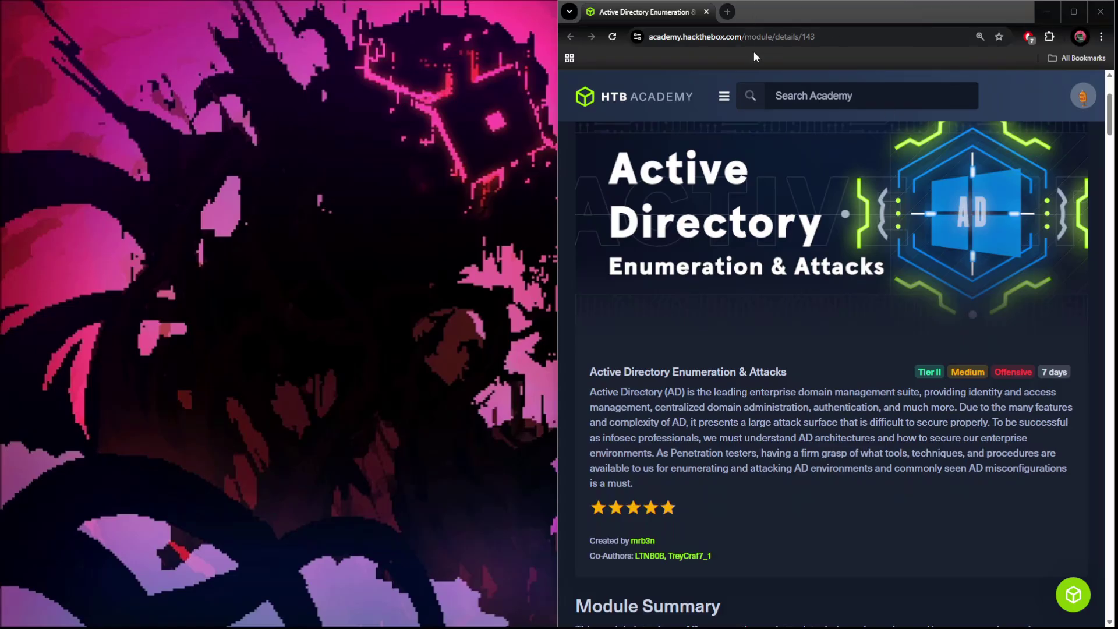
- Search Google for 'silver ticket attack' in a new browser tab
{"action": "left_click", "coordinate": [725, 16]}
{"action": "type", "text": "si"}
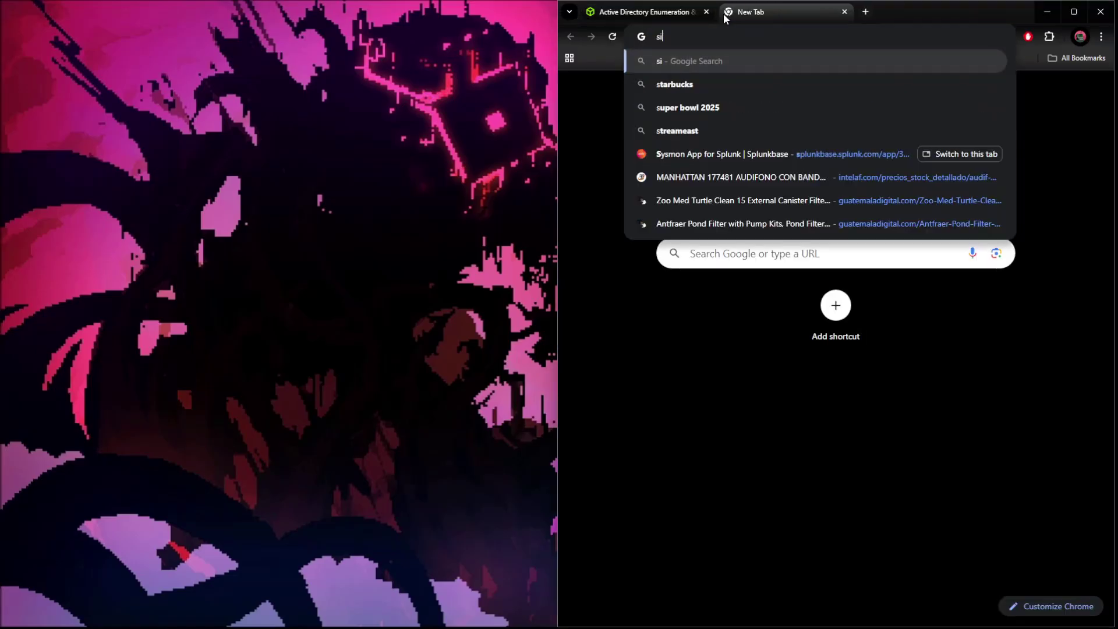
{"action": "type", "text": "lver ticket a"}
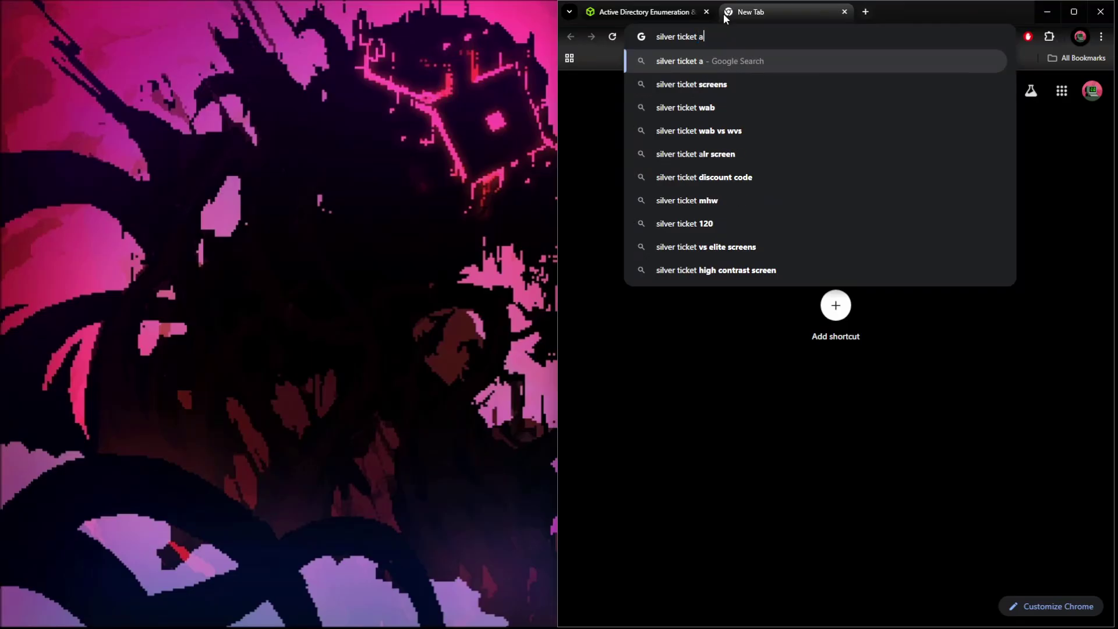
{"action": "type", "text": "ttack"}
{"action": "key", "text": "Return"}
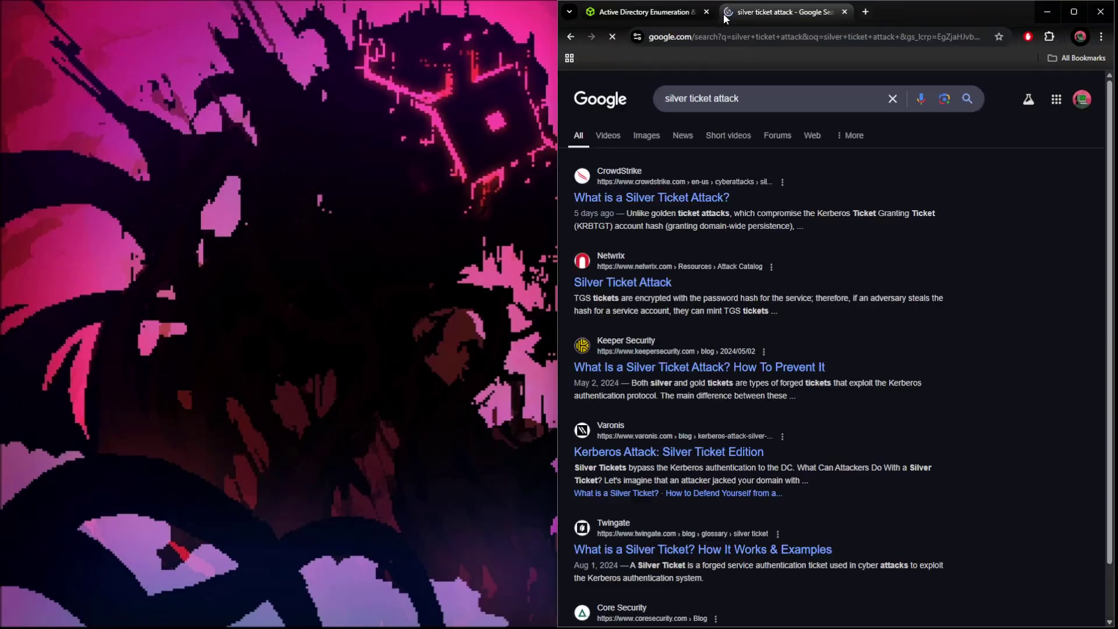
- Open CrowdStrike's silver ticket article and highlight its definition paragraph through 'golden ticket attack'
{"action": "left_click", "coordinate": [658, 197]}
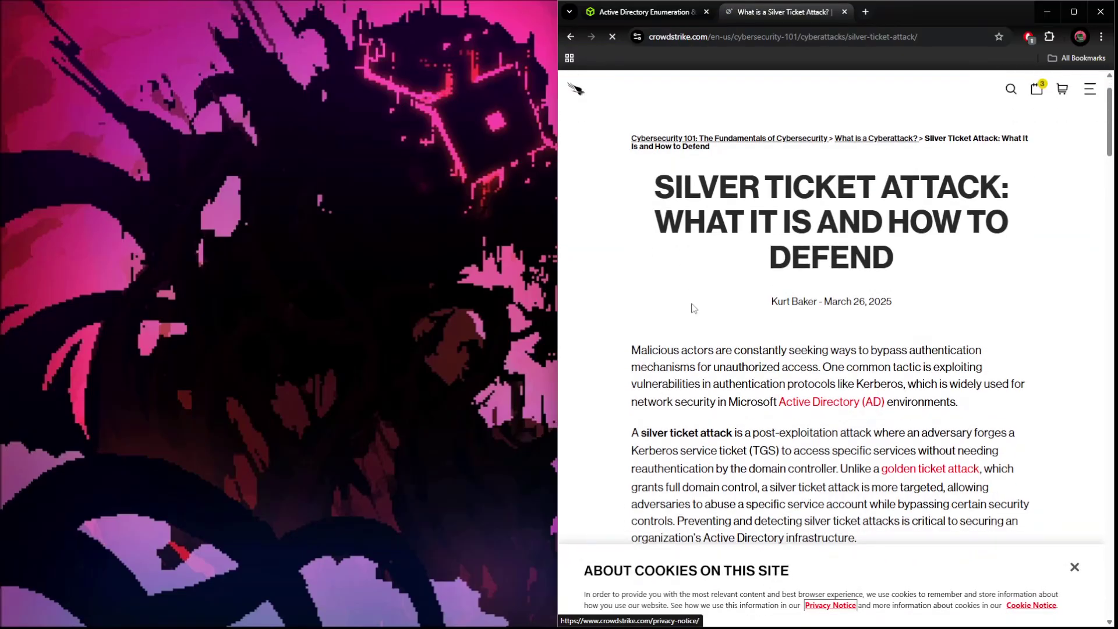
{"action": "scroll", "coordinate": [712, 285], "scroll_direction": "down", "scroll_amount": 1}
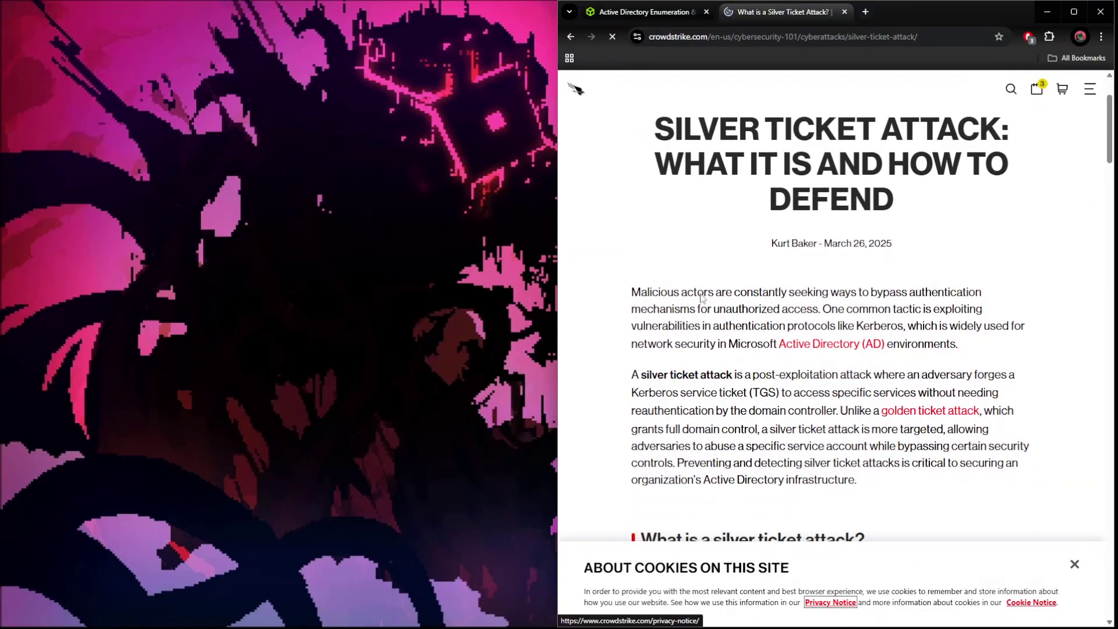
{"action": "left_click_drag", "start_coordinate": [630, 302], "coordinate": [709, 302]}
{"action": "scroll", "coordinate": [713, 304], "scroll_direction": "down", "scroll_amount": 1}
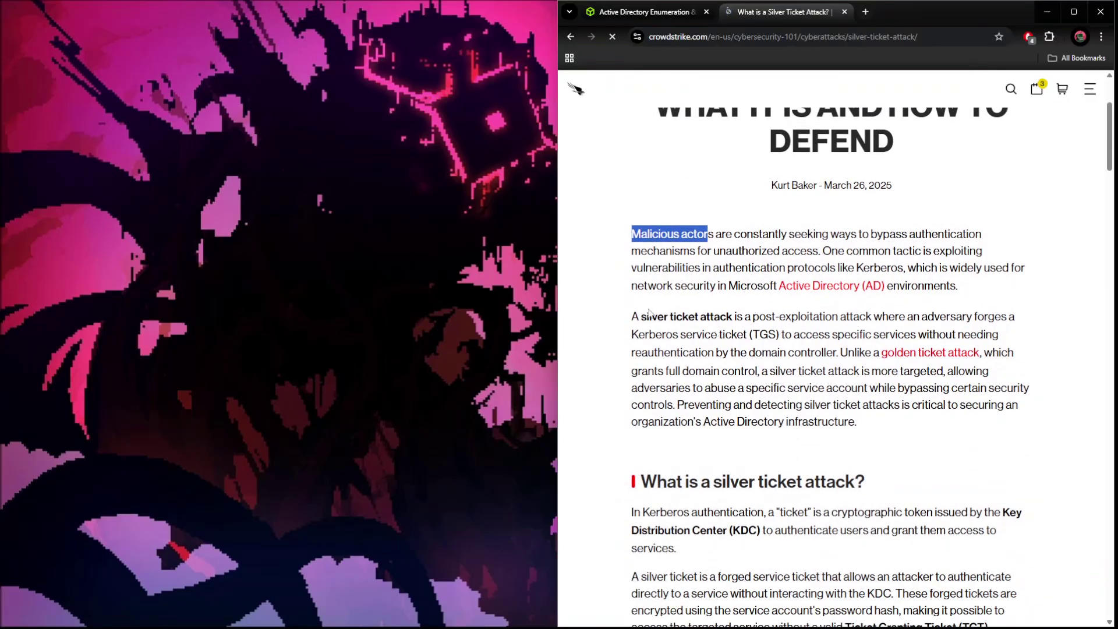
{"action": "left_click", "coordinate": [892, 295]}
{"action": "left_click_drag", "start_coordinate": [789, 316], "coordinate": [1018, 317]}
{"action": "left_click", "coordinate": [681, 316]}
{"action": "mouse_move", "coordinate": [632, 317]}
{"action": "left_mouse_down"}
{"action": "mouse_move", "coordinate": [897, 316]}
{"action": "mouse_move", "coordinate": [745, 335]}
{"action": "left_mouse_up"}
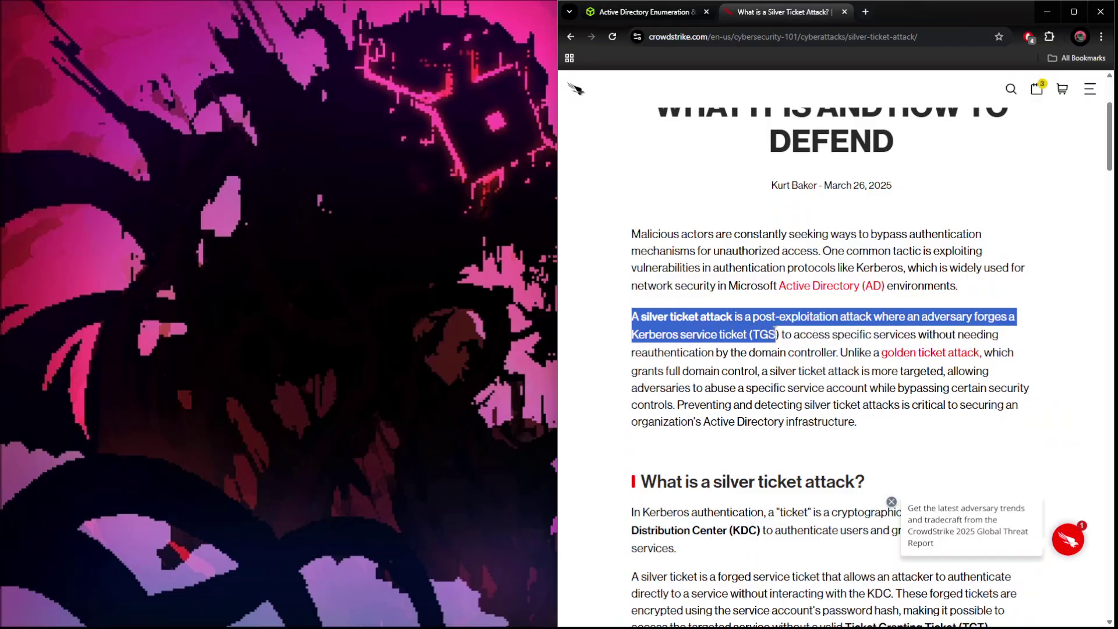
{"action": "left_click_drag", "start_coordinate": [745, 334], "coordinate": [939, 335]}
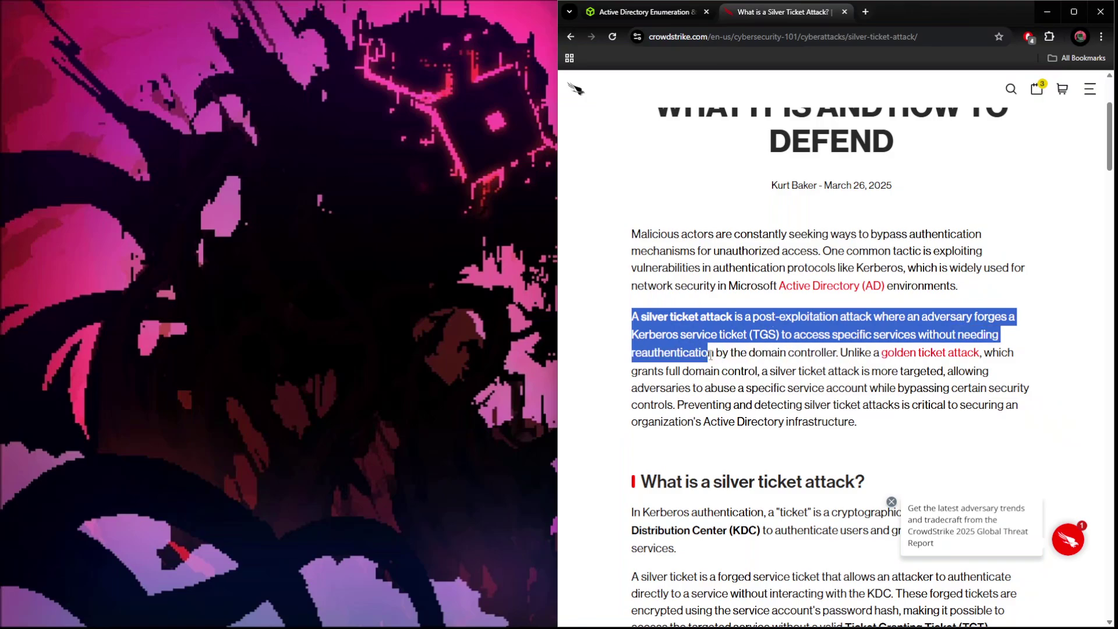
{"action": "left_click_drag", "start_coordinate": [938, 335], "coordinate": [827, 351]}
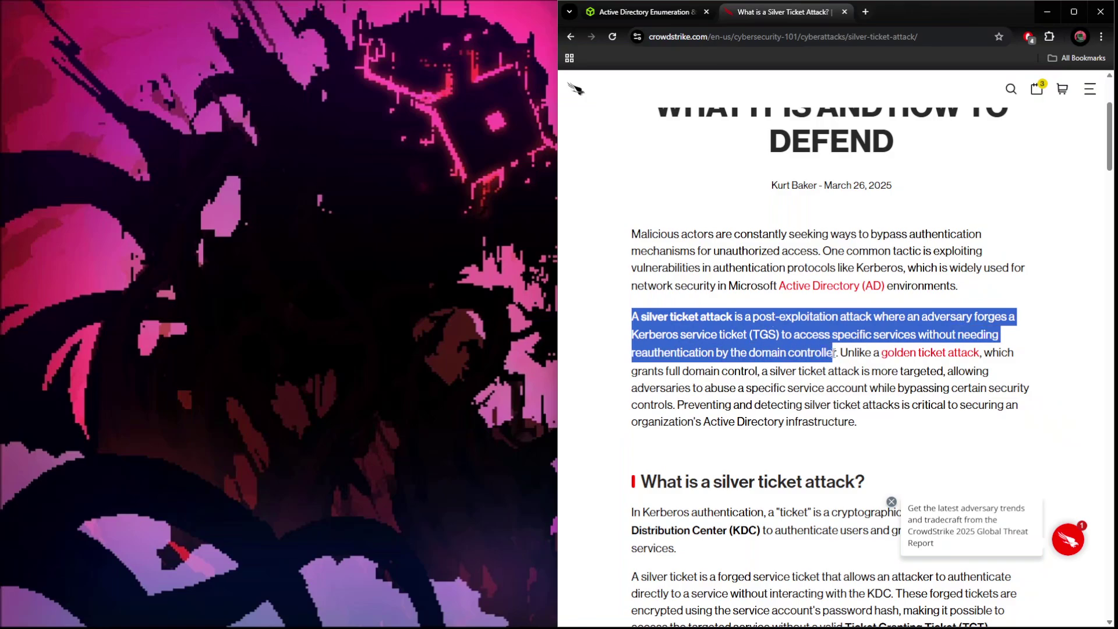
{"action": "left_click_drag", "start_coordinate": [837, 353], "coordinate": [959, 355]}
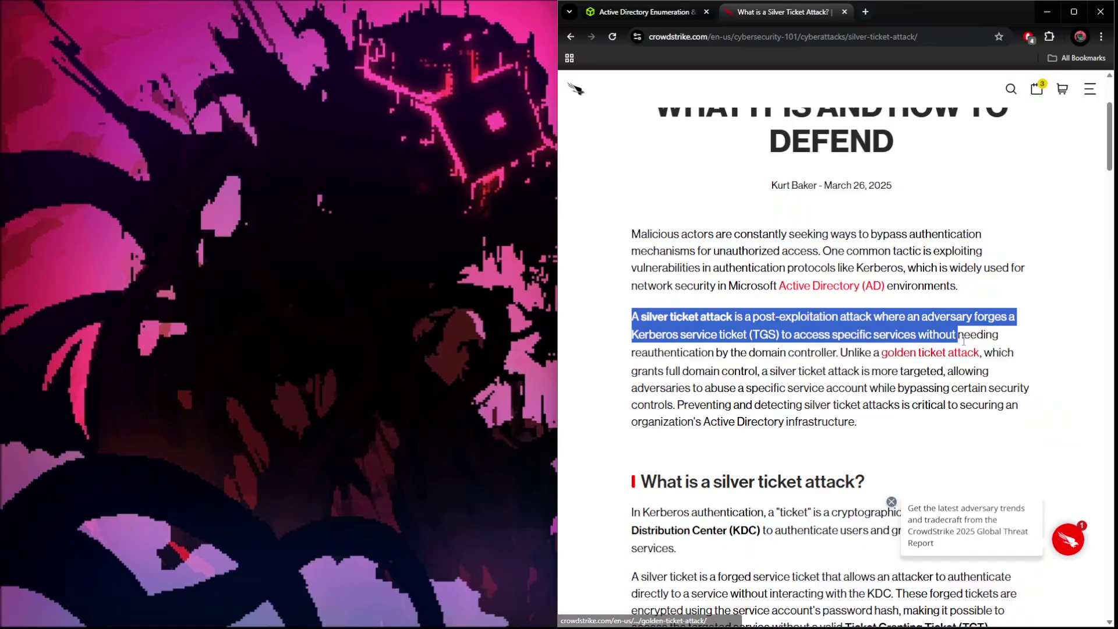
{"action": "left_click", "coordinate": [743, 372]}
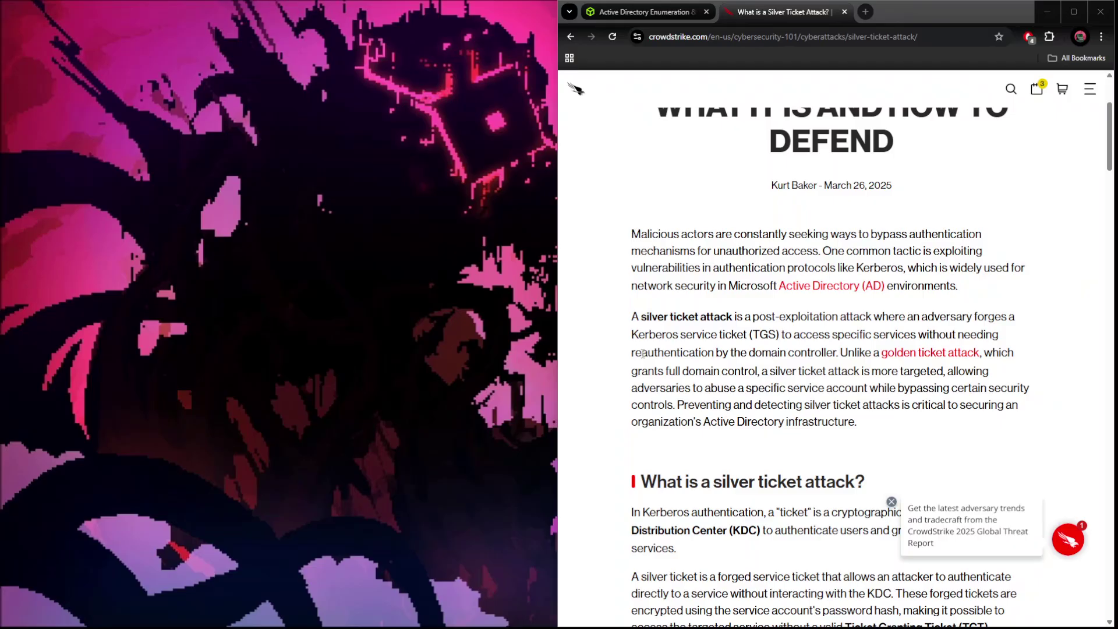
{"action": "scroll", "coordinate": [621, 332], "scroll_direction": "down", "scroll_amount": 2}
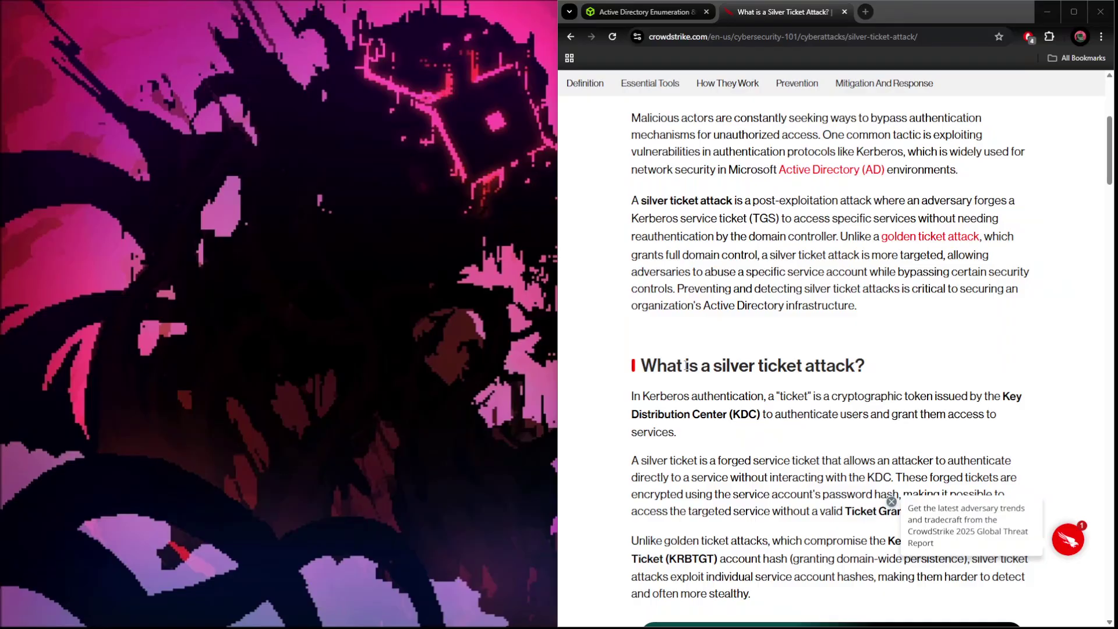
{"action": "scroll", "coordinate": [699, 224], "scroll_direction": "up", "scroll_amount": 1}
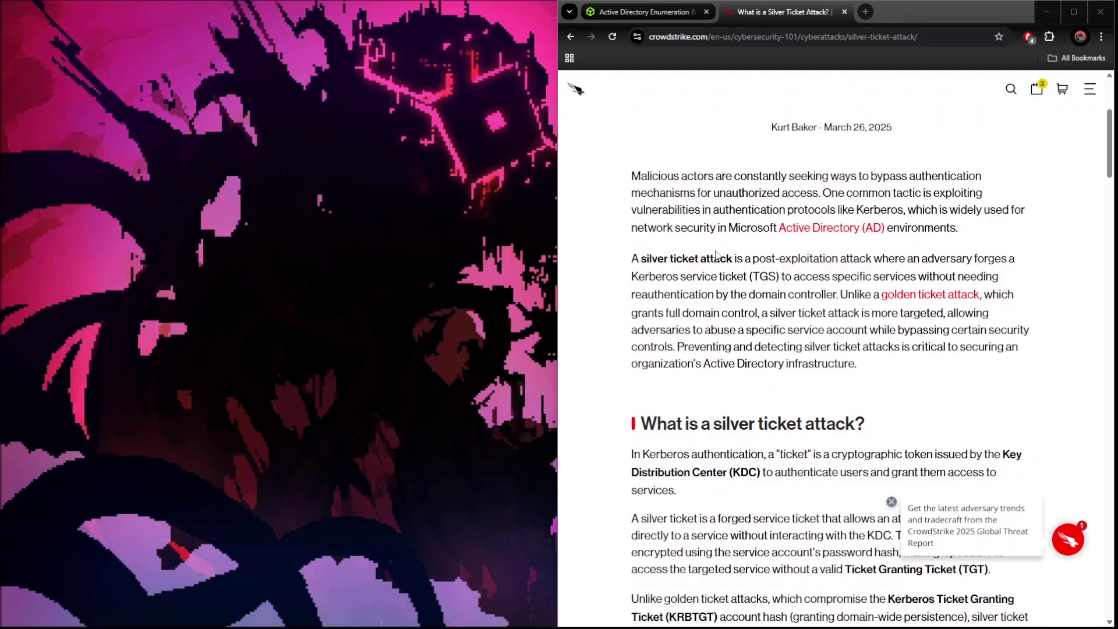
{"action": "scroll", "coordinate": [723, 286], "scroll_direction": "down", "scroll_amount": 2}
{"action": "scroll", "coordinate": [724, 284], "scroll_direction": "down", "scroll_amount": 3}
{"action": "scroll", "coordinate": [724, 262], "scroll_direction": "down", "scroll_amount": 3}
{"action": "scroll", "coordinate": [724, 245], "scroll_direction": "down", "scroll_amount": 3}
{"action": "scroll", "coordinate": [723, 216], "scroll_direction": "down", "scroll_amount": 2}
{"action": "scroll", "coordinate": [722, 217], "scroll_direction": "up", "scroll_amount": 2}
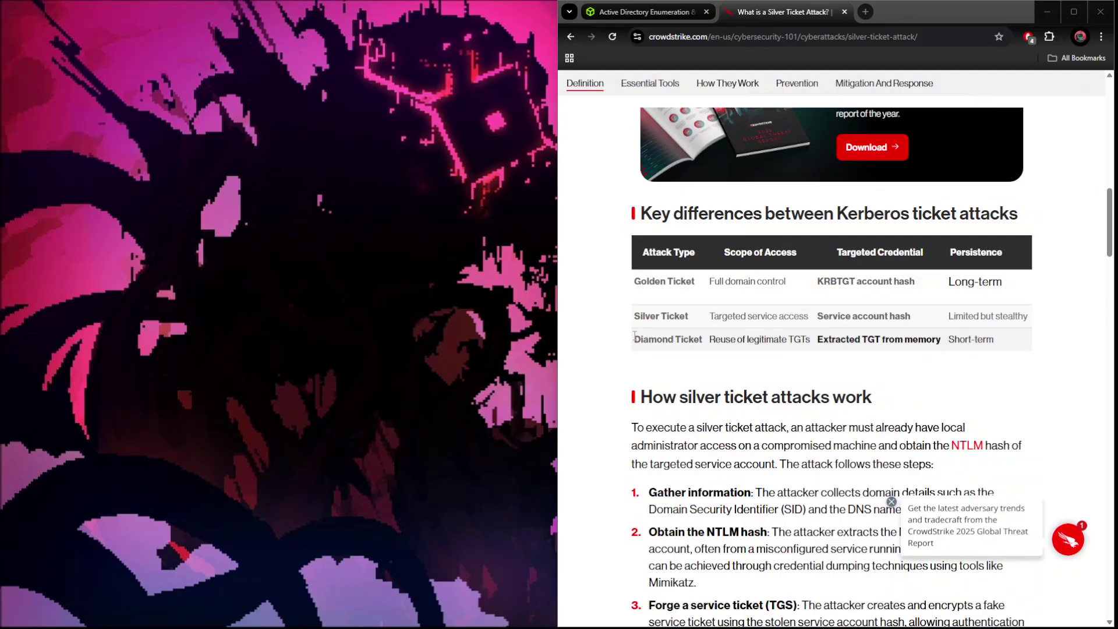
- Select the Diamond Ticket row in the Kerberos ticket attacks comparison table
{"action": "mouse_move", "coordinate": [634, 344]}
{"action": "left_mouse_down"}
{"action": "mouse_move", "coordinate": [703, 344]}
{"action": "mouse_move", "coordinate": [717, 397]}
{"action": "left_mouse_up"}
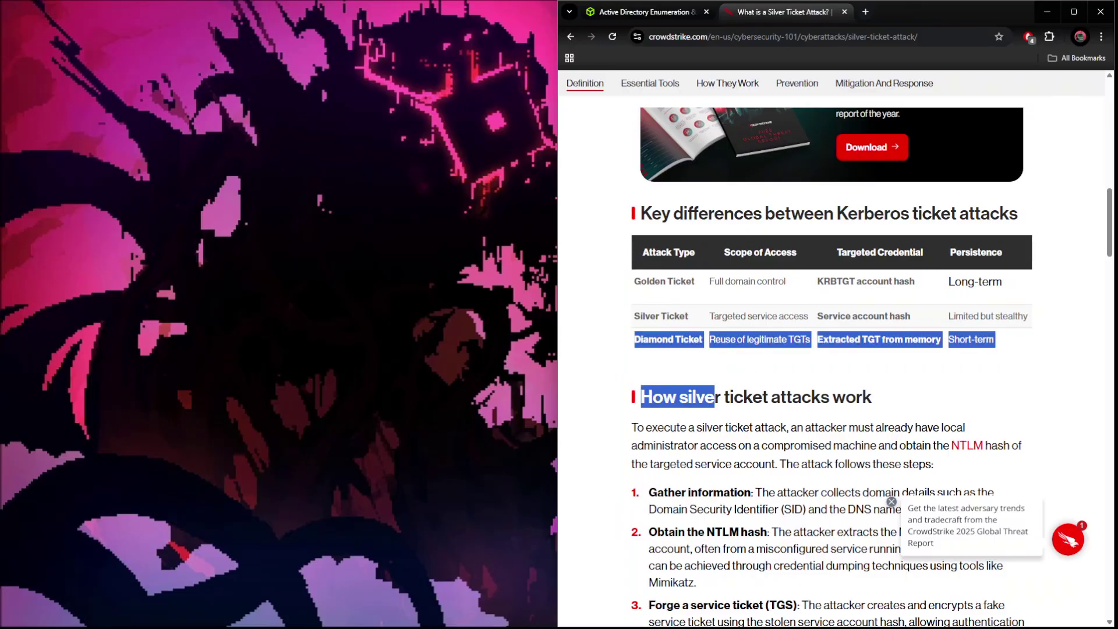
{"action": "key", "text": "alt+Tab"}
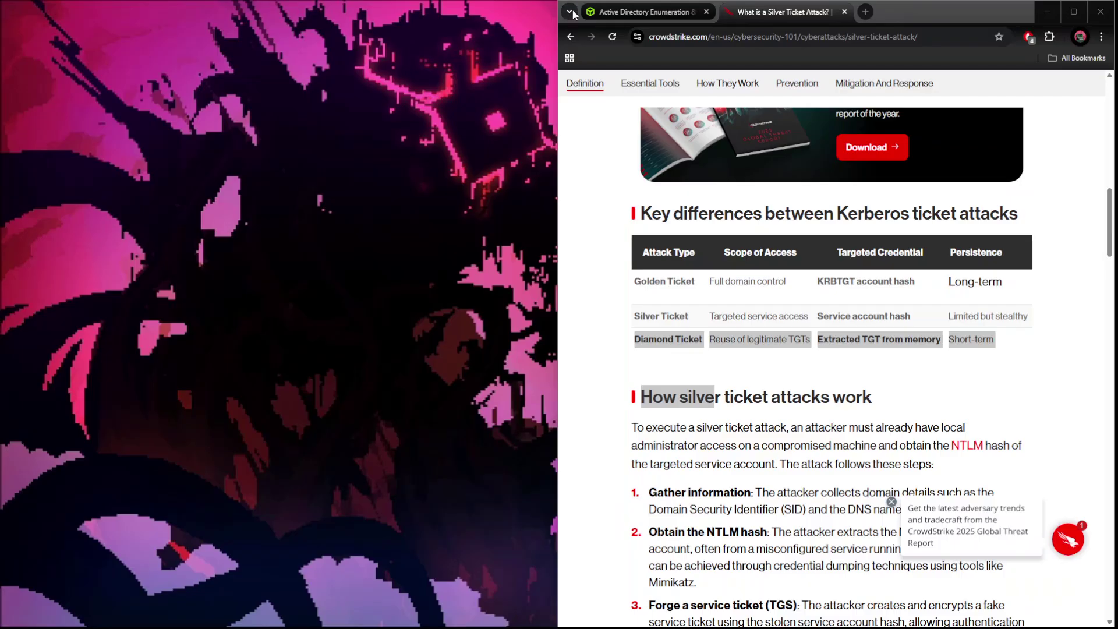
- Search 'Pass-the-Ticket attack' in a new tab and open Netwrix's Pass the Ticket Attack result
{"action": "left_click", "coordinate": [865, 12]}
{"action": "type", "text": "Pass-the-Ticket"}
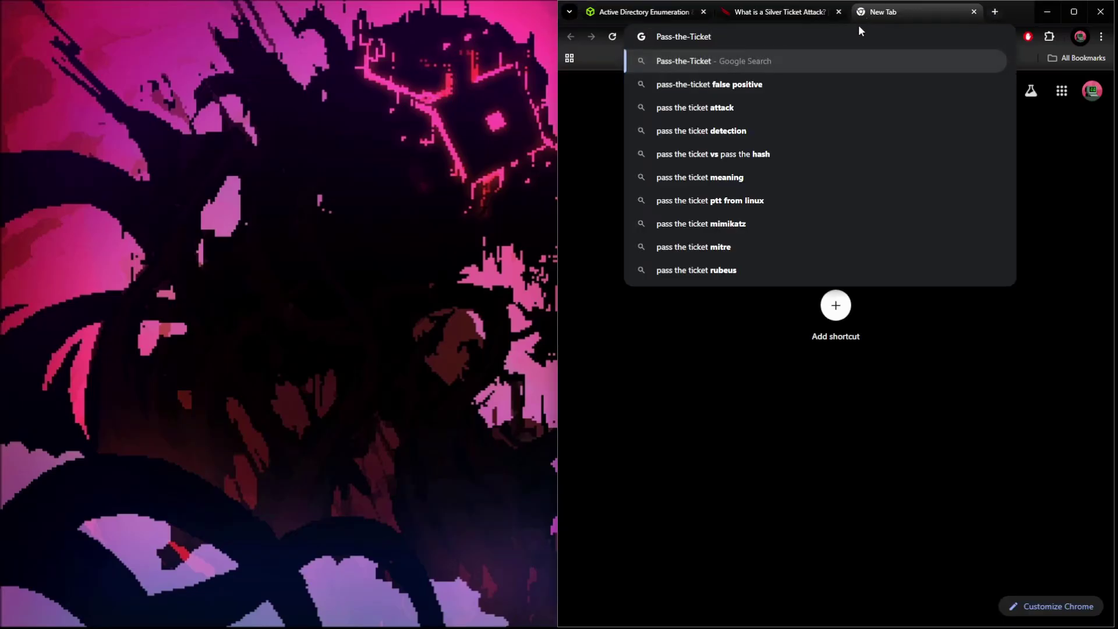
{"action": "type", "text": " attack"}
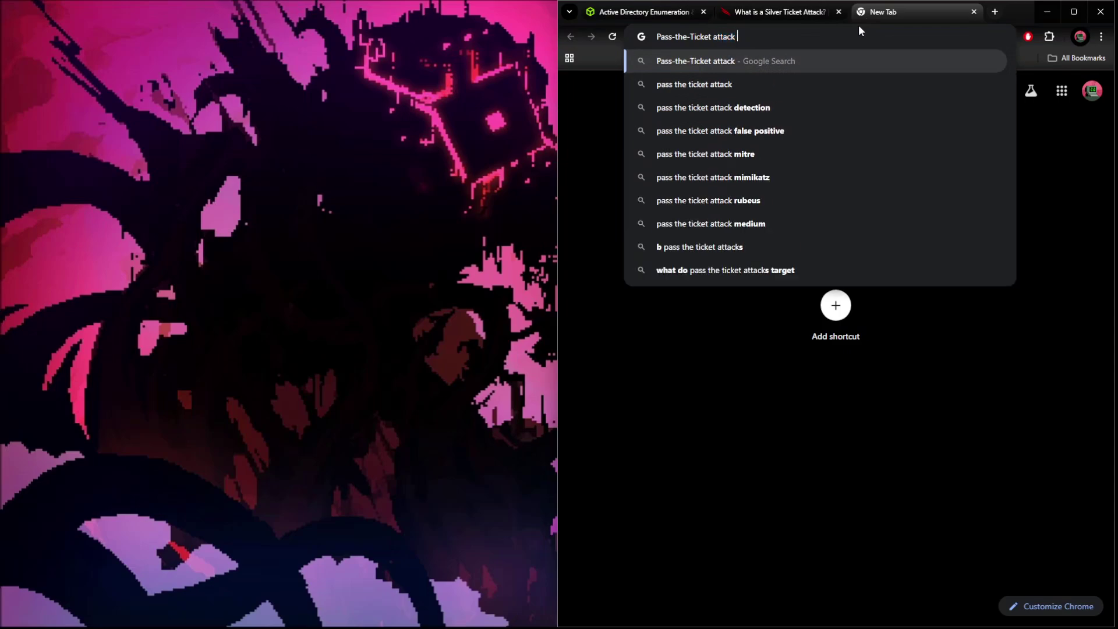
{"action": "key", "text": "Return"}
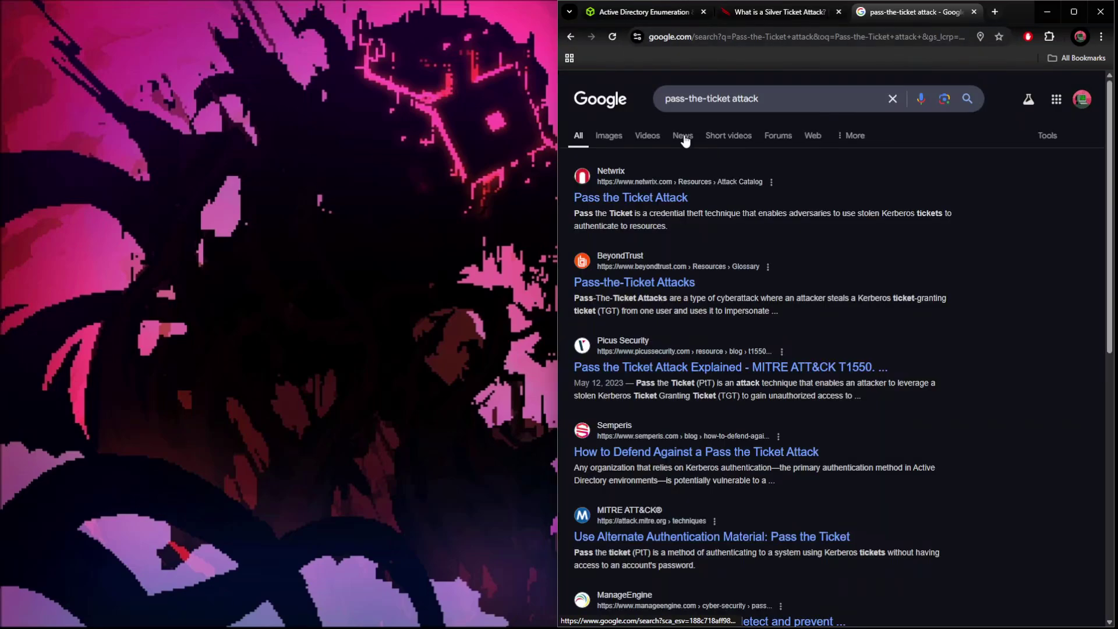
{"action": "left_click", "coordinate": [631, 198]}
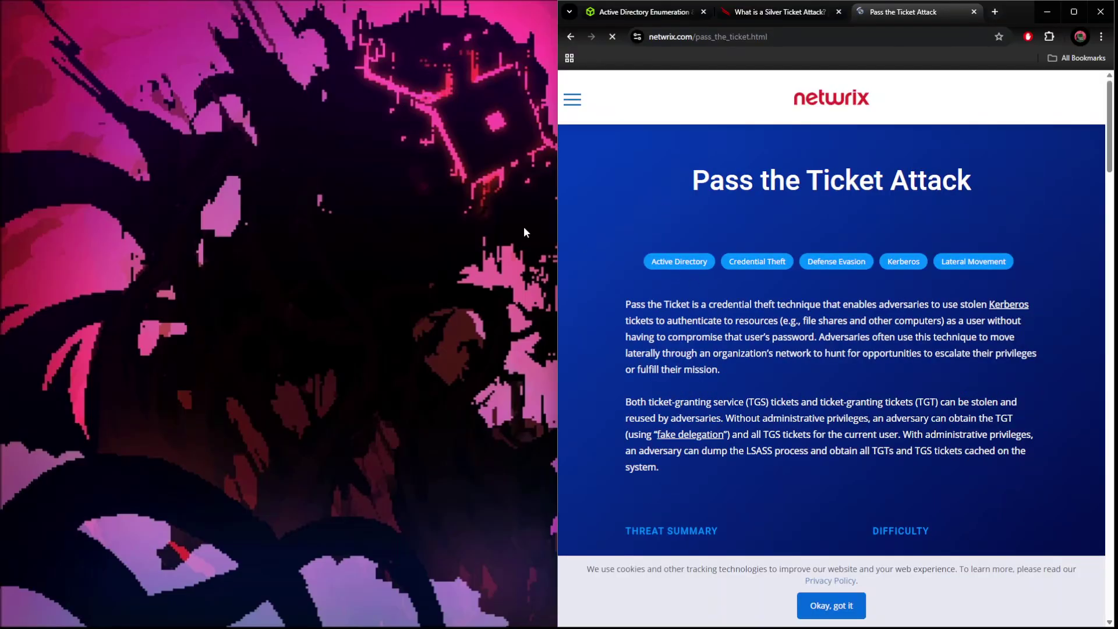
- Switch back and forth between the HTB Academy module and Netwrix Pass the Ticket tabs
{"action": "left_click", "coordinate": [626, 13]}
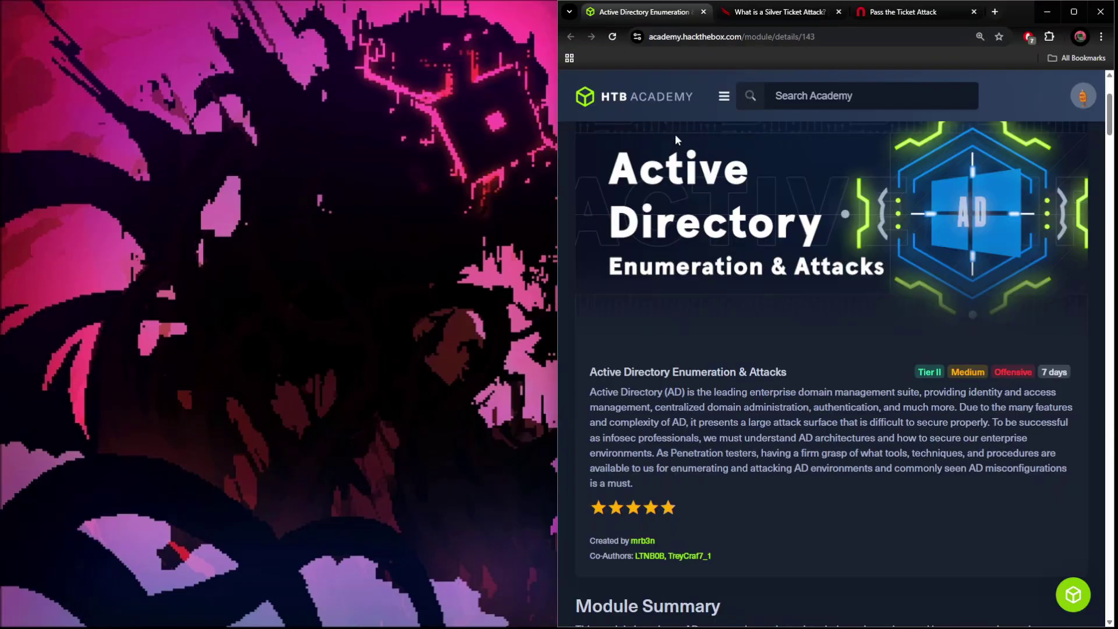
{"action": "scroll", "coordinate": [772, 309], "scroll_direction": "down", "scroll_amount": 2}
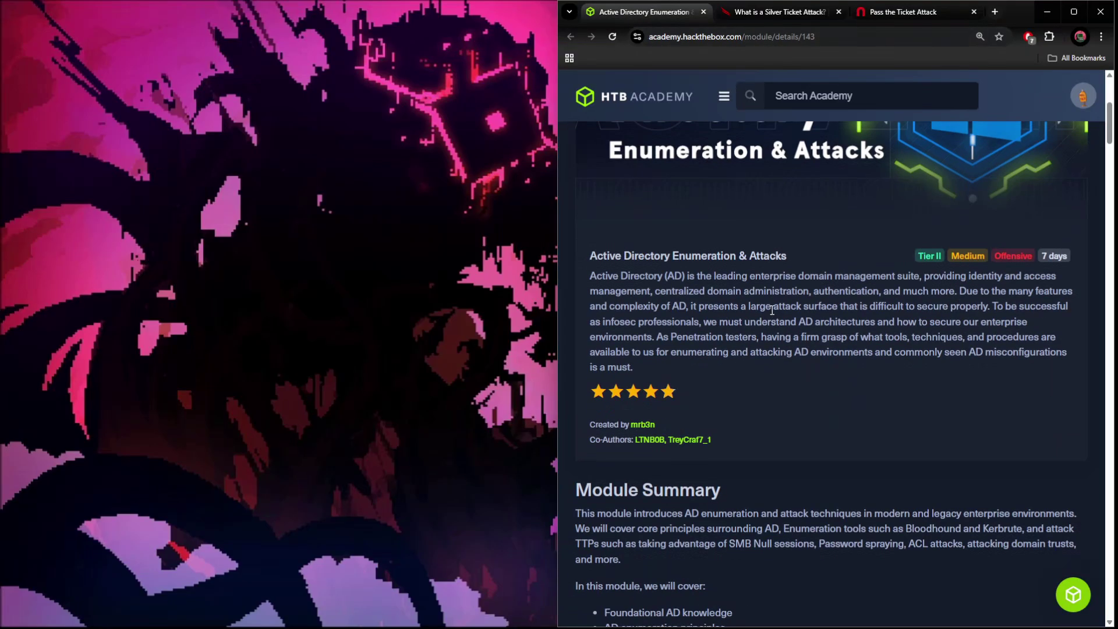
{"action": "scroll", "coordinate": [771, 311], "scroll_direction": "up", "scroll_amount": 5}
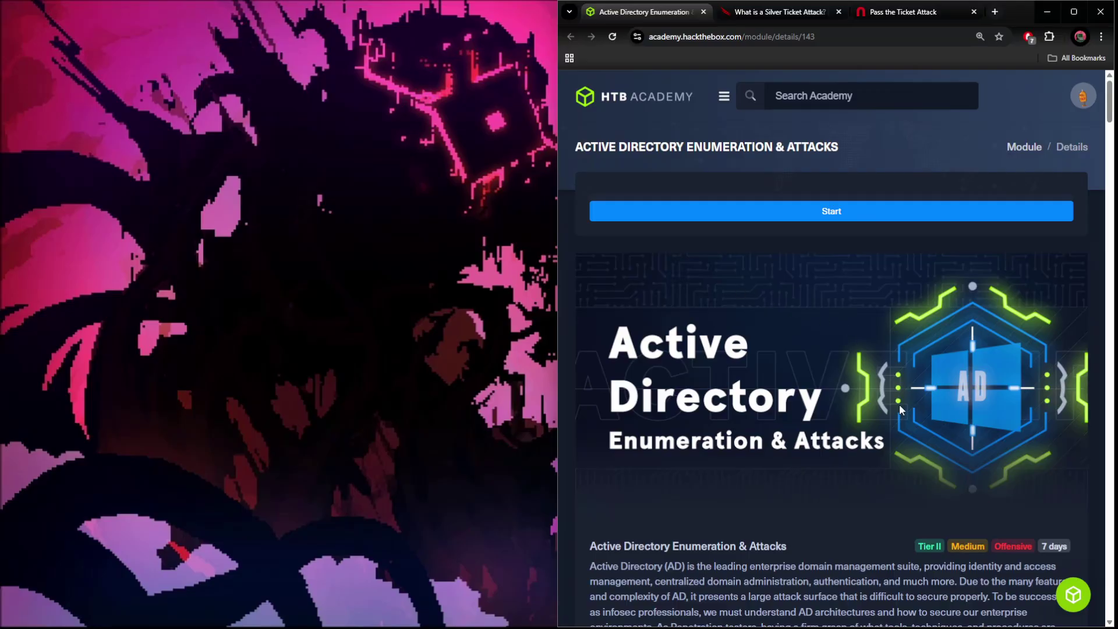
{"action": "scroll", "coordinate": [823, 374], "scroll_direction": "down", "scroll_amount": 2}
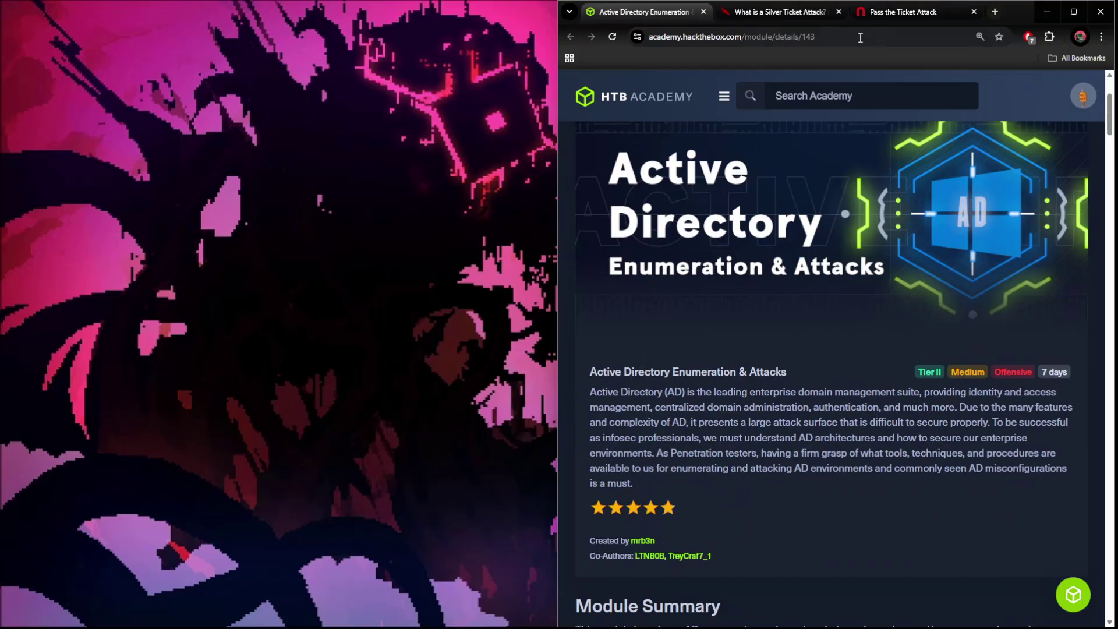
{"action": "left_click", "coordinate": [900, 11]}
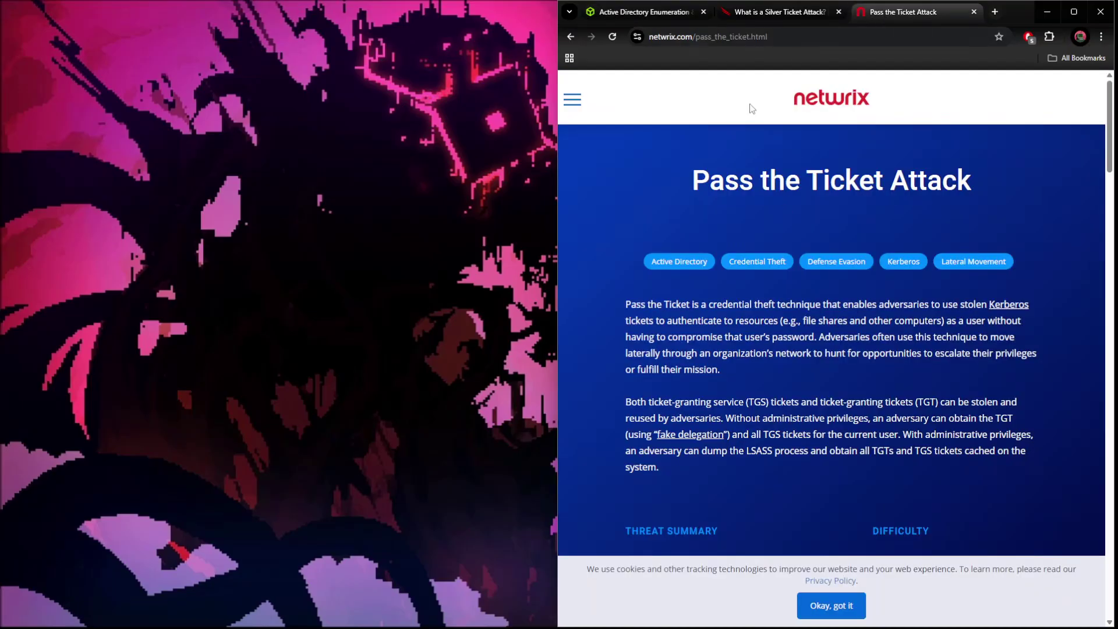
{"action": "left_click", "coordinate": [643, 12]}
{"action": "scroll", "coordinate": [758, 162], "scroll_direction": "up", "scroll_amount": 2}
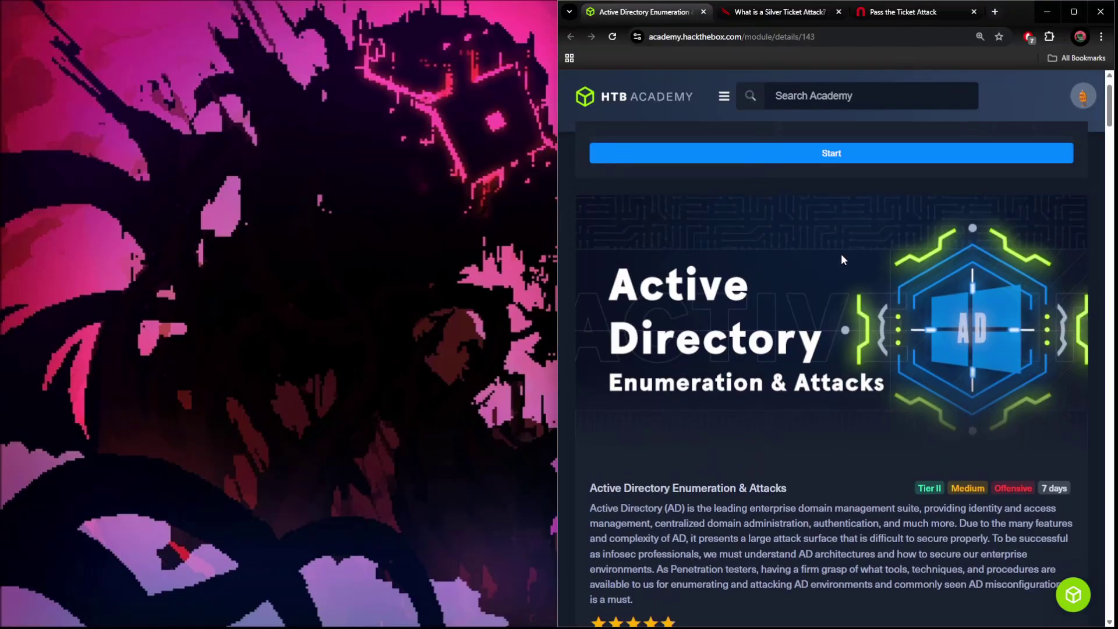
{"action": "scroll", "coordinate": [842, 258], "scroll_direction": "up", "scroll_amount": 1}
{"action": "scroll", "coordinate": [838, 384], "scroll_direction": "down", "scroll_amount": 4}
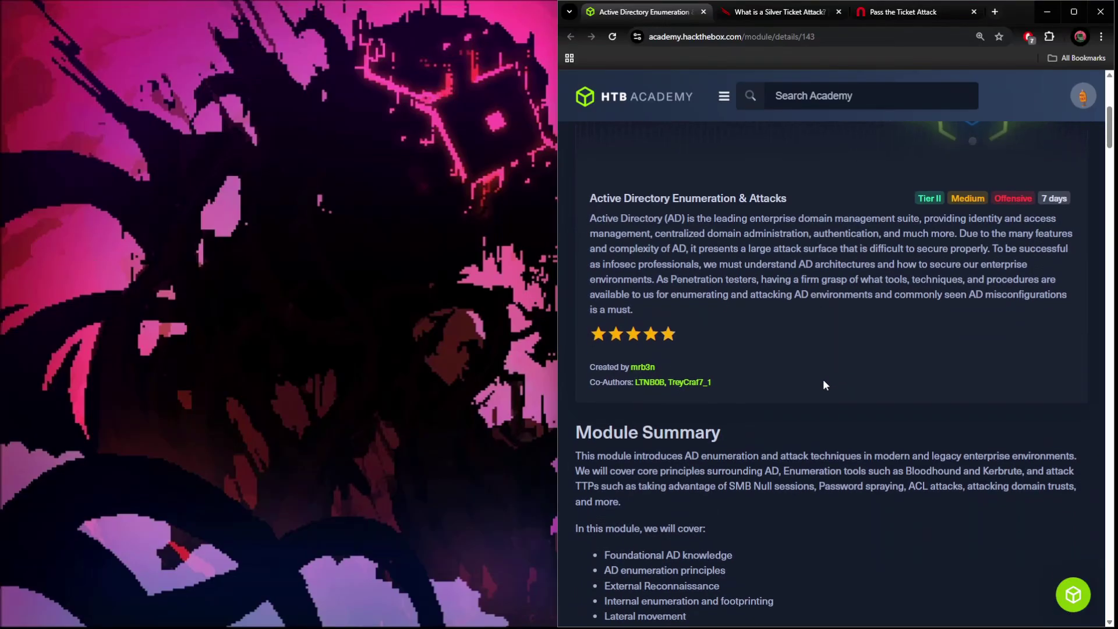
{"action": "scroll", "coordinate": [758, 350], "scroll_direction": "down", "scroll_amount": 2}
{"action": "scroll", "coordinate": [758, 350], "scroll_direction": "up", "scroll_amount": 5}
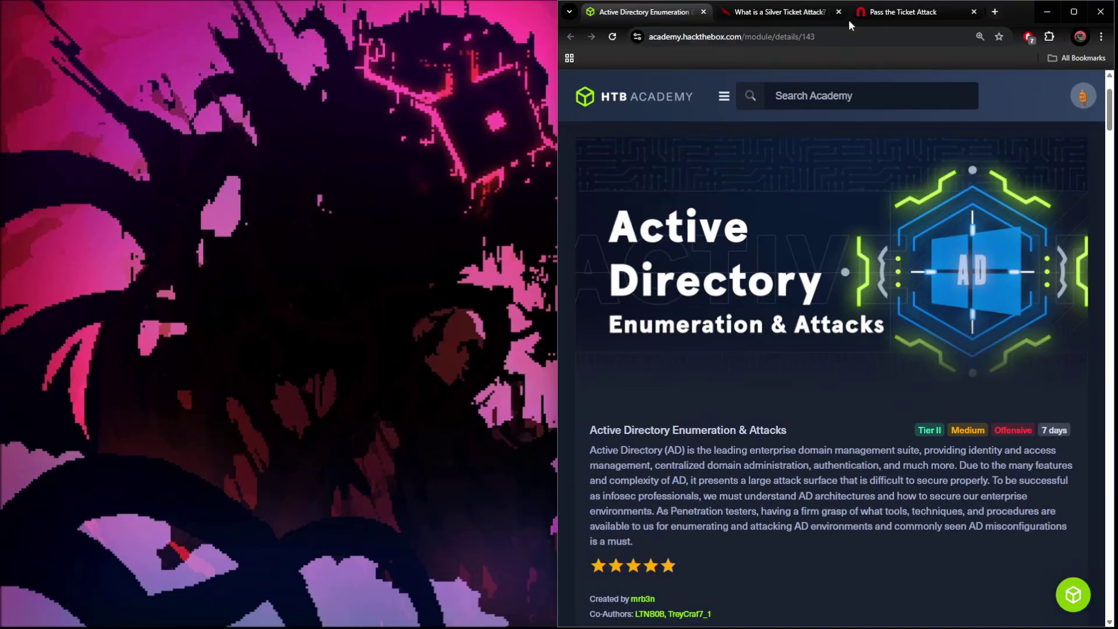
{"action": "left_click", "coordinate": [905, 12]}
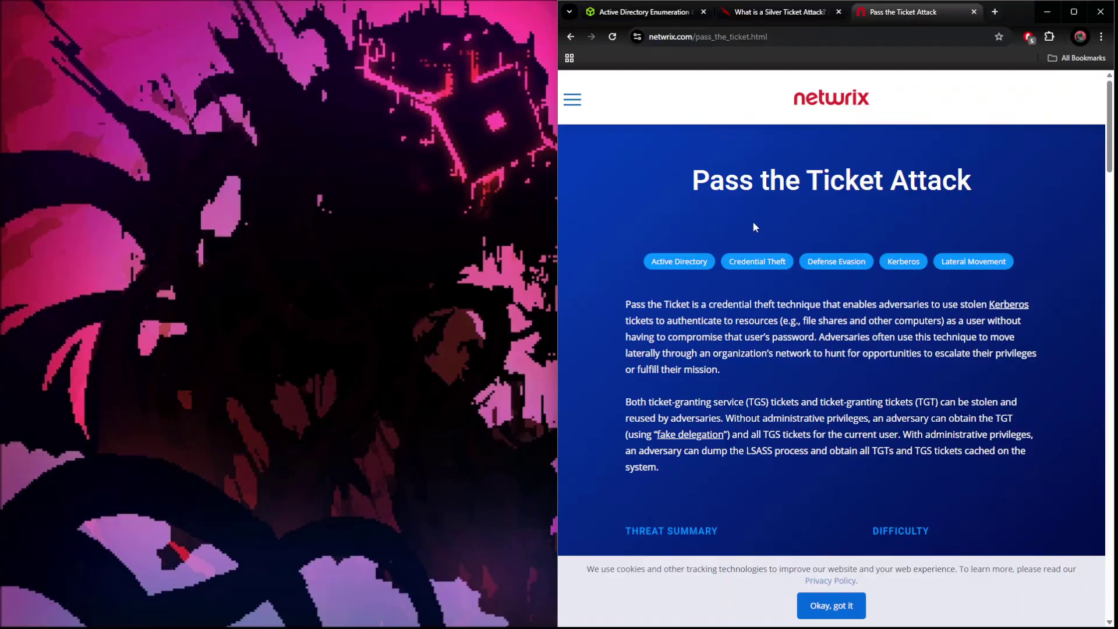
- Highlight the Pass the Ticket intro paragraph and the sentence on stolen TGS and TGT tickets
{"action": "left_click_drag", "start_coordinate": [626, 304], "coordinate": [804, 321]}
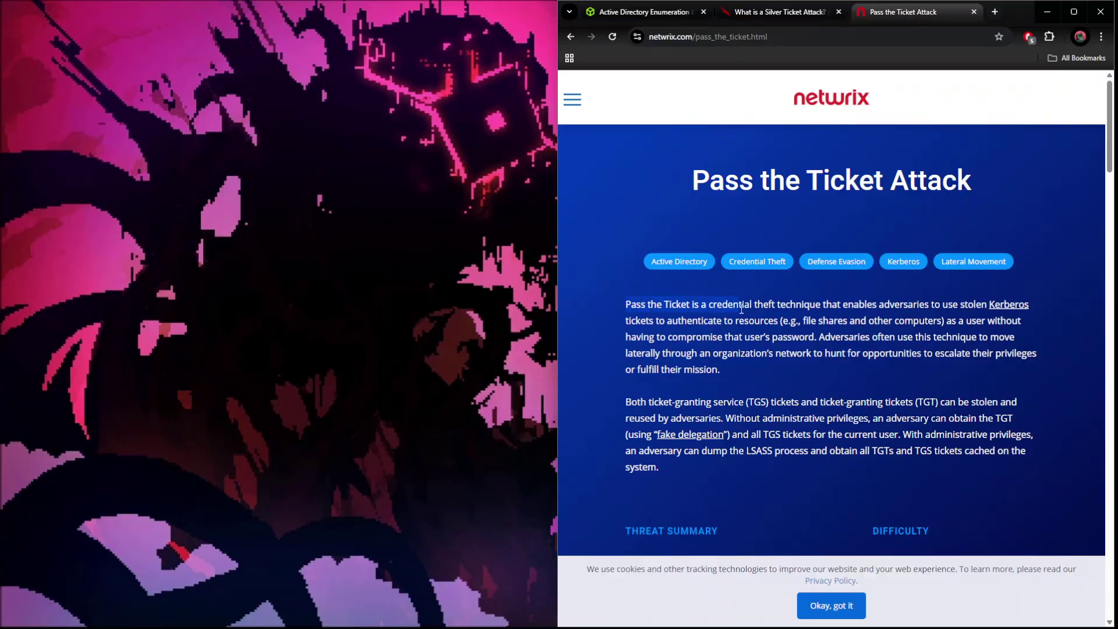
{"action": "left_click", "coordinate": [803, 322]}
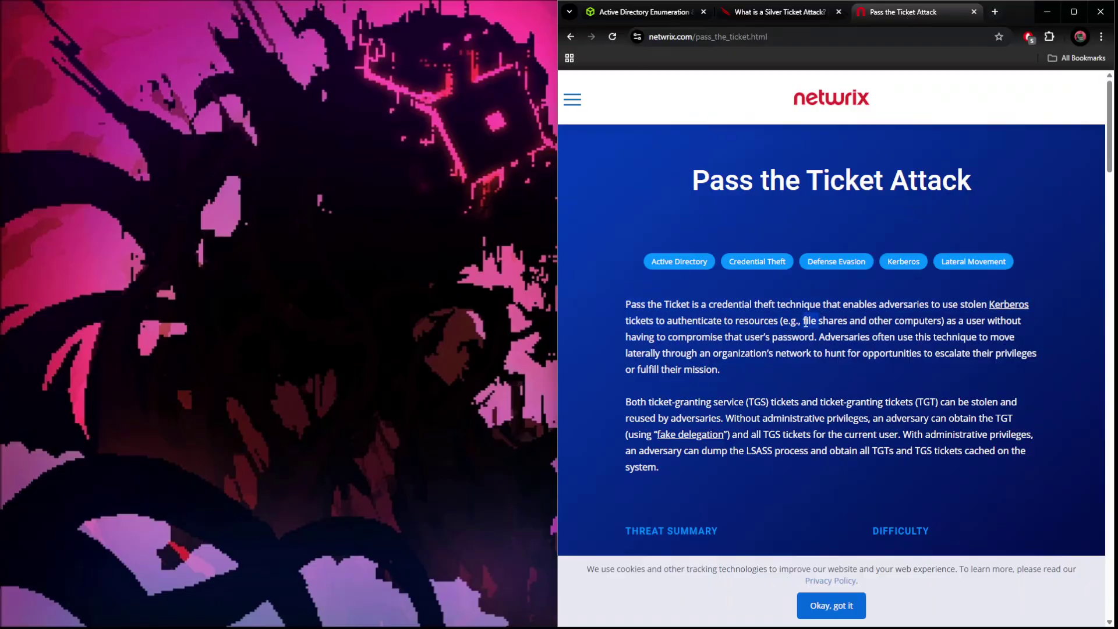
{"action": "double_click", "coordinate": [942, 304]}
{"action": "left_click_drag", "start_coordinate": [633, 322], "coordinate": [978, 320]}
{"action": "triple_click", "coordinate": [755, 341]}
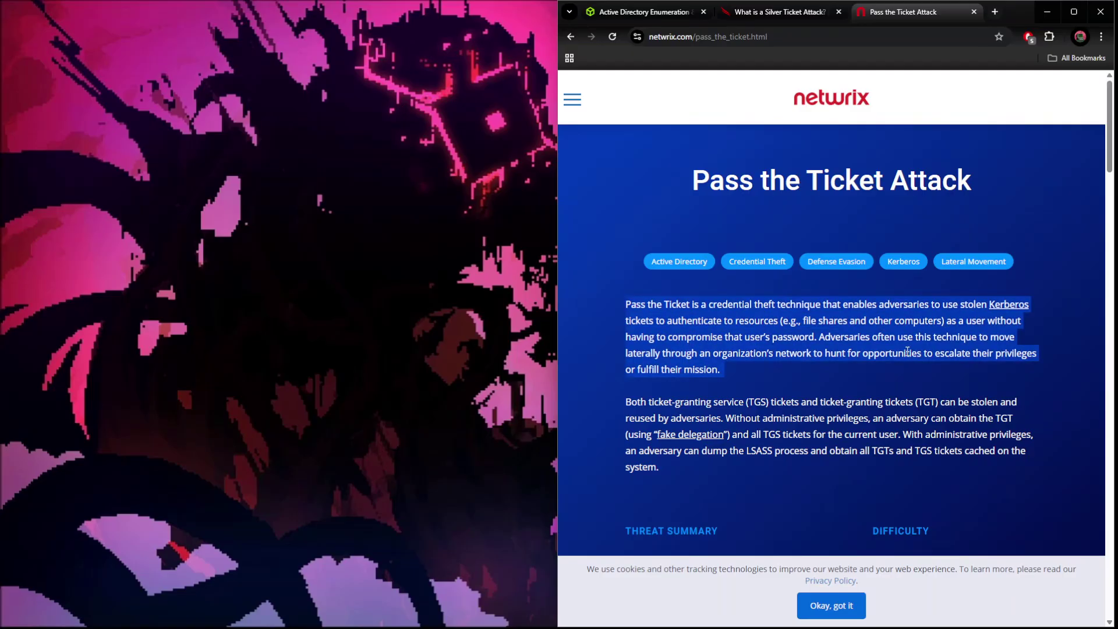
{"action": "mouse_move", "coordinate": [651, 402]}
{"action": "left_mouse_down"}
{"action": "mouse_move", "coordinate": [951, 402]}
{"action": "mouse_move", "coordinate": [677, 420]}
{"action": "mouse_move", "coordinate": [1009, 428]}
{"action": "left_mouse_up"}
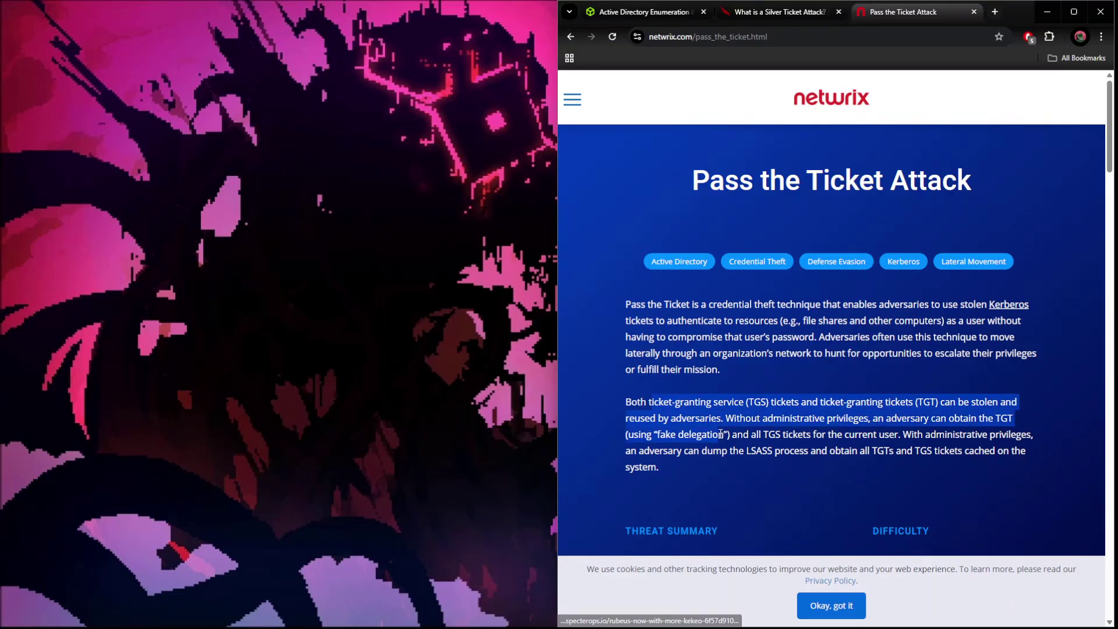
{"action": "mouse_move", "coordinate": [1009, 429]}
{"action": "left_mouse_down"}
{"action": "mouse_move", "coordinate": [749, 434]}
{"action": "mouse_move", "coordinate": [945, 445]}
{"action": "left_mouse_up"}
{"action": "scroll", "coordinate": [945, 445], "scroll_direction": "down", "scroll_amount": 3}
{"action": "scroll", "coordinate": [830, 437], "scroll_direction": "down", "scroll_amount": 2}
{"action": "scroll", "coordinate": [803, 437], "scroll_direction": "down", "scroll_amount": 4}
{"action": "scroll", "coordinate": [799, 432], "scroll_direction": "down", "scroll_amount": 4}
{"action": "scroll", "coordinate": [800, 432], "scroll_direction": "down", "scroll_amount": 2}
{"action": "scroll", "coordinate": [799, 432], "scroll_direction": "down", "scroll_amount": 3}
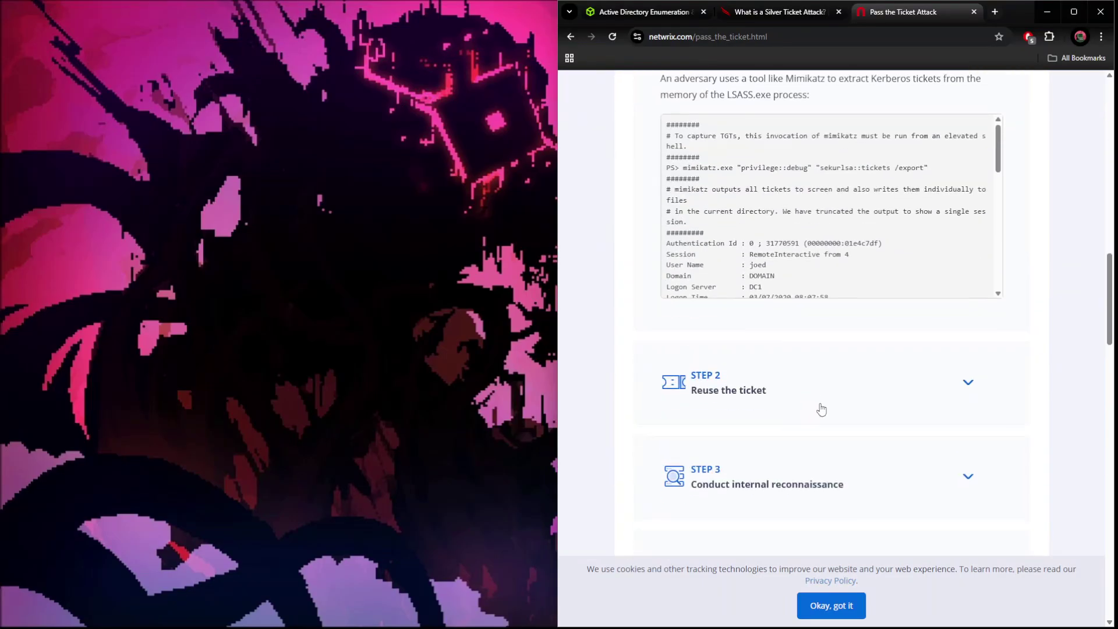
{"action": "scroll", "coordinate": [768, 350], "scroll_direction": "down", "scroll_amount": 5}
{"action": "scroll", "coordinate": [747, 301], "scroll_direction": "up", "scroll_amount": 2}
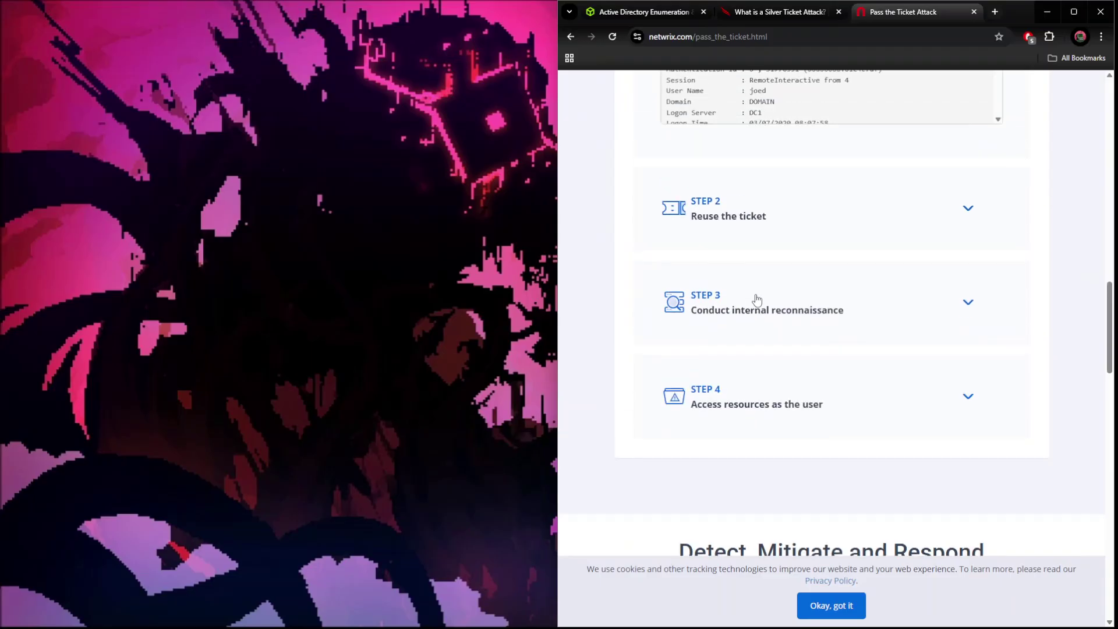
- Expand the Step 2 'Reuse the ticket' section of the Netwrix attack tutorial
{"action": "left_click", "coordinate": [795, 234]}
{"action": "scroll", "coordinate": [826, 334], "scroll_direction": "up", "scroll_amount": 3}
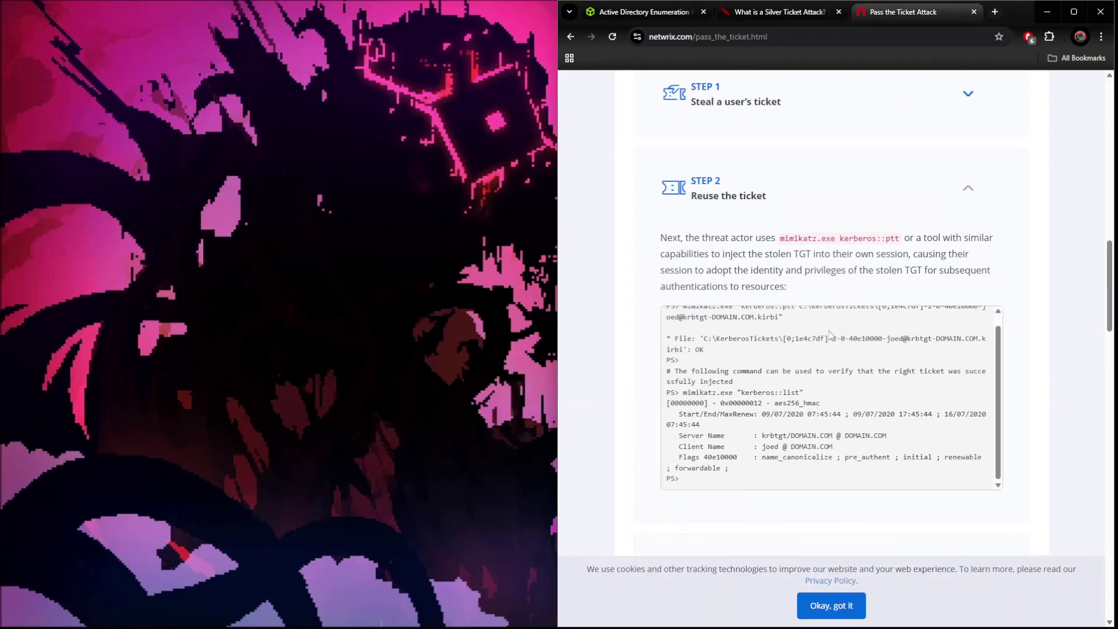
{"action": "scroll", "coordinate": [825, 334], "scroll_direction": "down", "scroll_amount": 3}
{"action": "scroll", "coordinate": [842, 393], "scroll_direction": "down", "scroll_amount": 1}
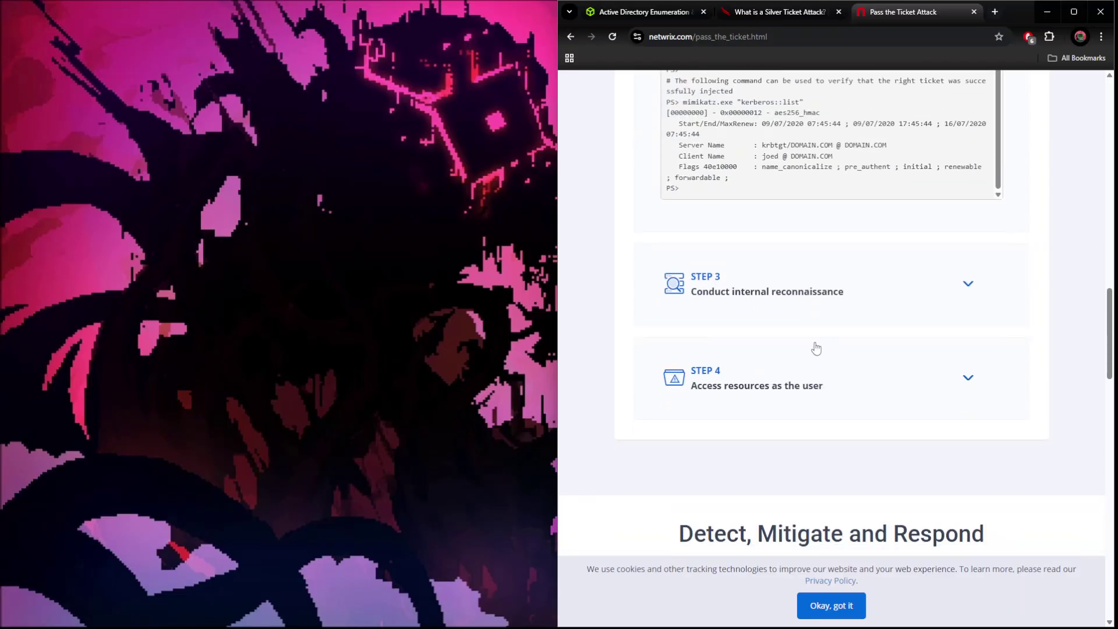
{"action": "scroll", "coordinate": [803, 329], "scroll_direction": "down", "scroll_amount": 2}
{"action": "scroll", "coordinate": [803, 328], "scroll_direction": "down", "scroll_amount": 2}
{"action": "scroll", "coordinate": [802, 323], "scroll_direction": "down", "scroll_amount": 2}
{"action": "scroll", "coordinate": [803, 313], "scroll_direction": "down", "scroll_amount": 3}
{"action": "scroll", "coordinate": [803, 296], "scroll_direction": "down", "scroll_amount": 3}
{"action": "scroll", "coordinate": [802, 288], "scroll_direction": "down", "scroll_amount": 3}
- On the CrowdStrike silver ticket tab, highlight the detect-and-respond heading and anomalous service ticket lines
{"action": "left_click", "coordinate": [769, 11]}
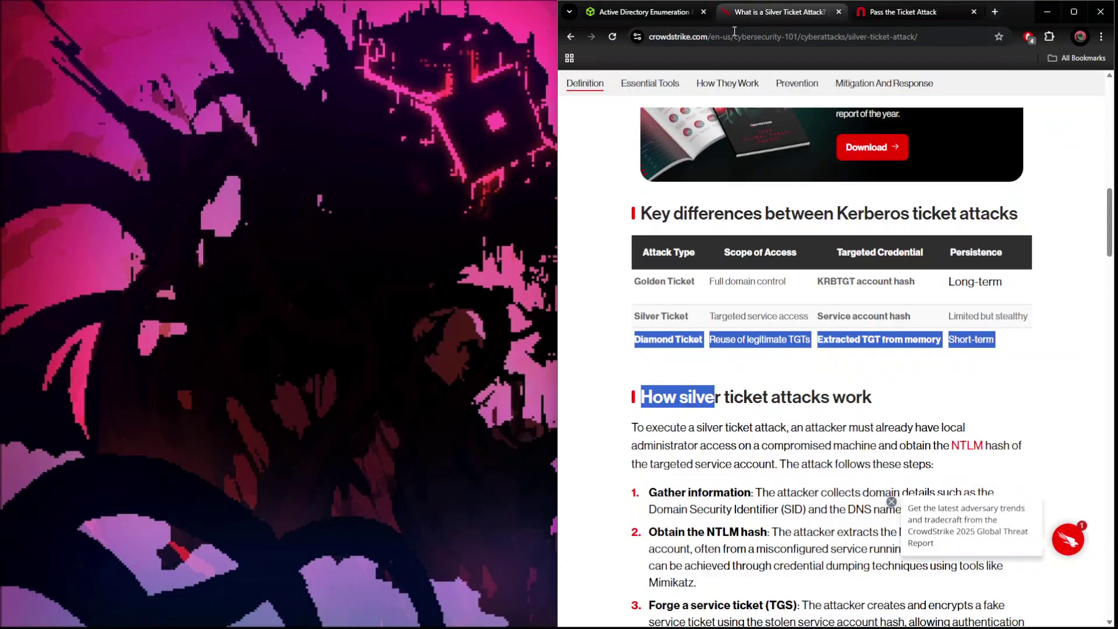
{"action": "scroll", "coordinate": [745, 250], "scroll_direction": "up", "scroll_amount": 3}
{"action": "scroll", "coordinate": [753, 262], "scroll_direction": "up", "scroll_amount": 1}
{"action": "scroll", "coordinate": [754, 262], "scroll_direction": "down", "scroll_amount": 2}
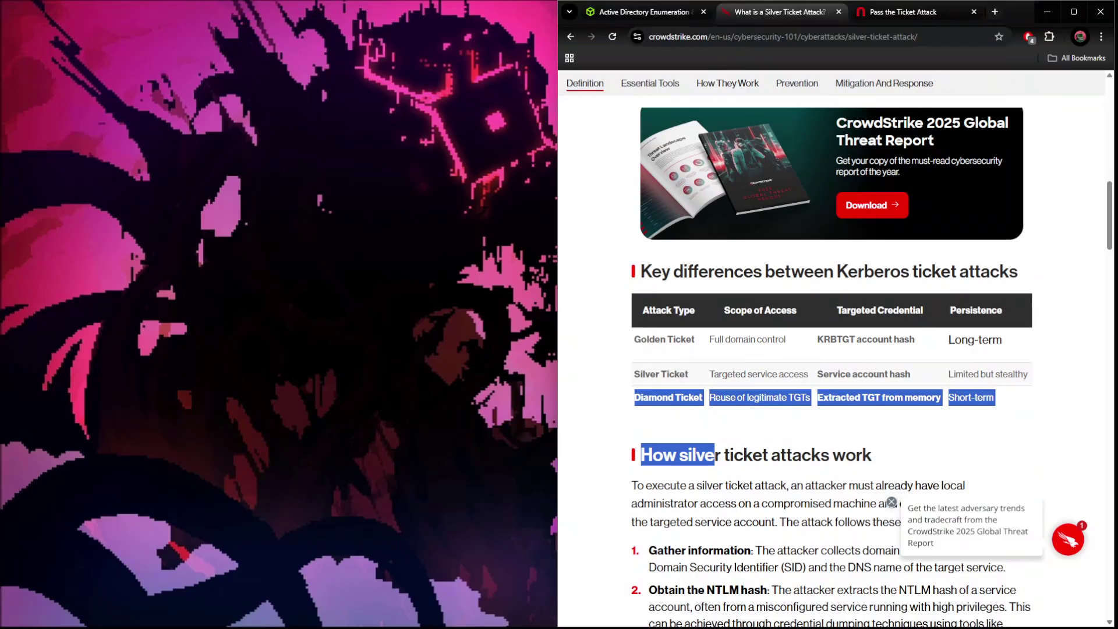
{"action": "scroll", "coordinate": [778, 337], "scroll_direction": "up", "scroll_amount": 1}
{"action": "scroll", "coordinate": [778, 337], "scroll_direction": "down", "scroll_amount": 2}
{"action": "scroll", "coordinate": [778, 337], "scroll_direction": "down", "scroll_amount": 1}
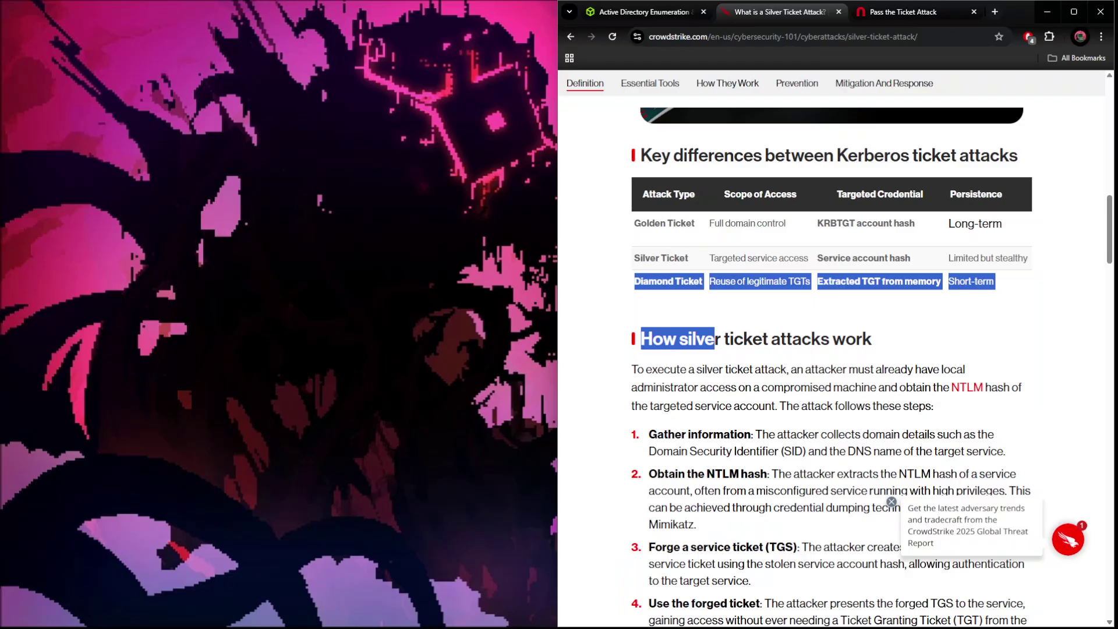
{"action": "scroll", "coordinate": [747, 265], "scroll_direction": "down", "scroll_amount": 2}
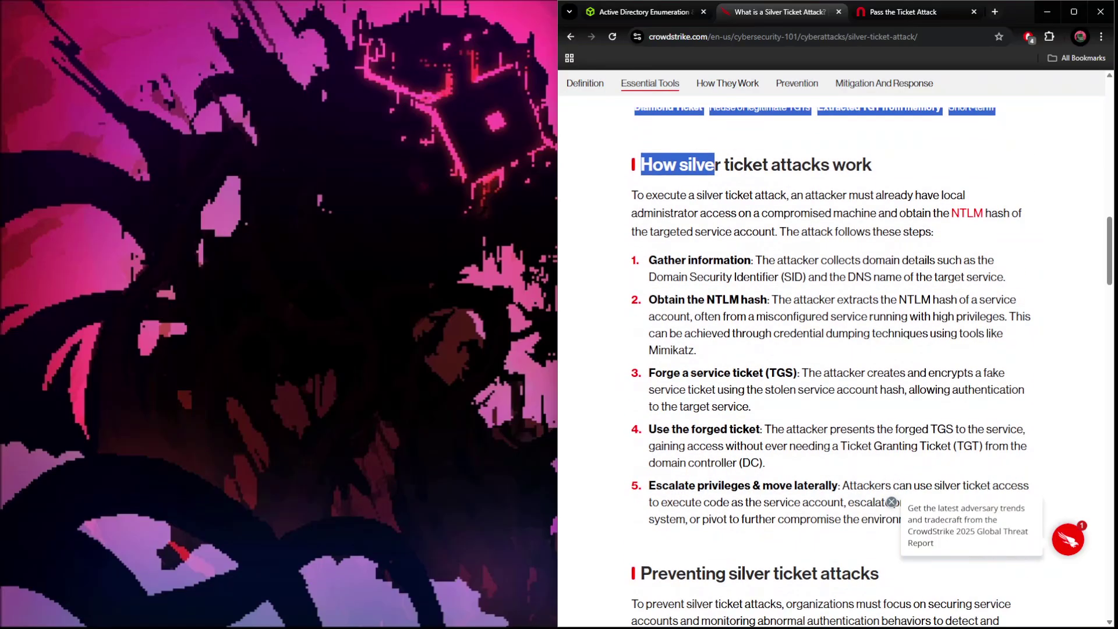
{"action": "scroll", "coordinate": [810, 339], "scroll_direction": "down", "scroll_amount": 2}
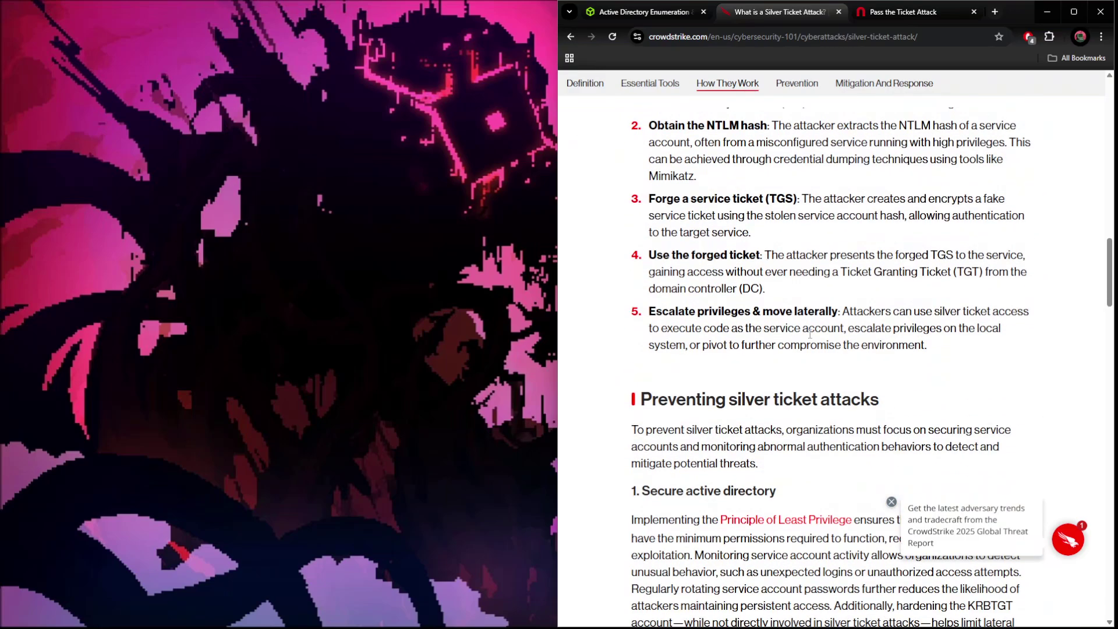
{"action": "scroll", "coordinate": [724, 425], "scroll_direction": "down", "scroll_amount": 3}
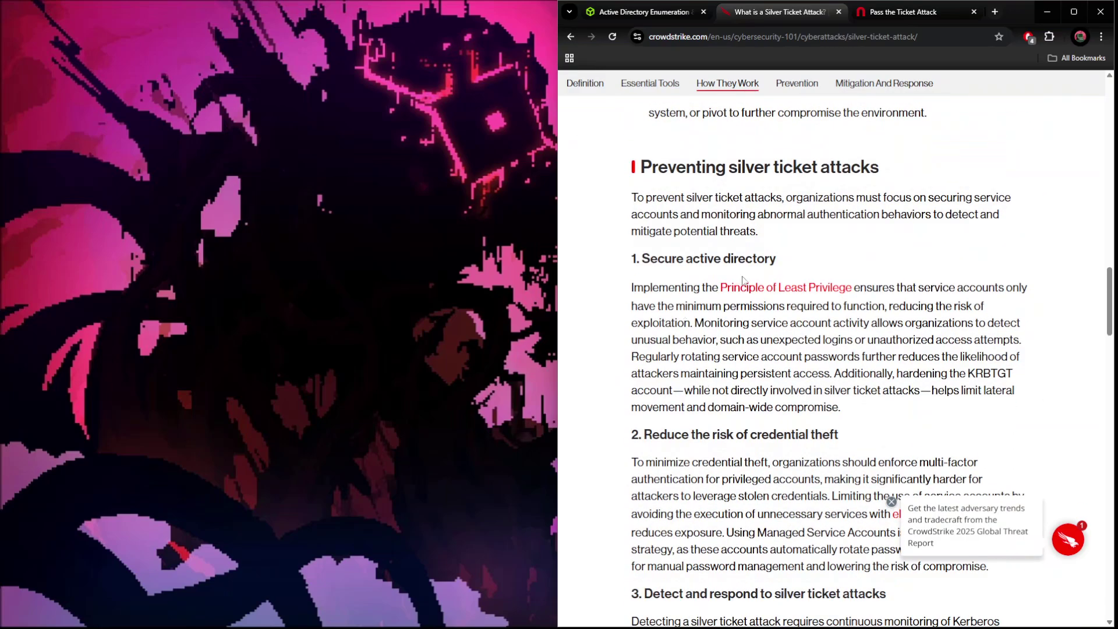
{"action": "scroll", "coordinate": [743, 277], "scroll_direction": "down", "scroll_amount": 2}
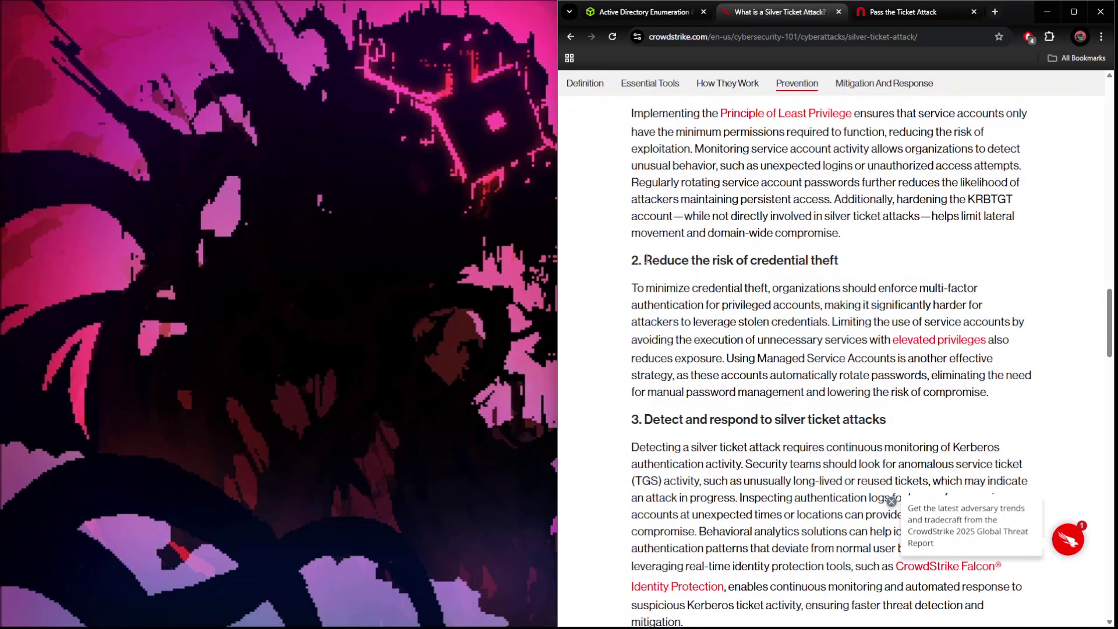
{"action": "left_click_drag", "start_coordinate": [645, 261], "coordinate": [838, 260]}
{"action": "scroll", "coordinate": [771, 358], "scroll_direction": "down", "scroll_amount": 1}
{"action": "scroll", "coordinate": [772, 334], "scroll_direction": "down", "scroll_amount": 2}
{"action": "left_click_drag", "start_coordinate": [649, 245], "coordinate": [950, 251]}
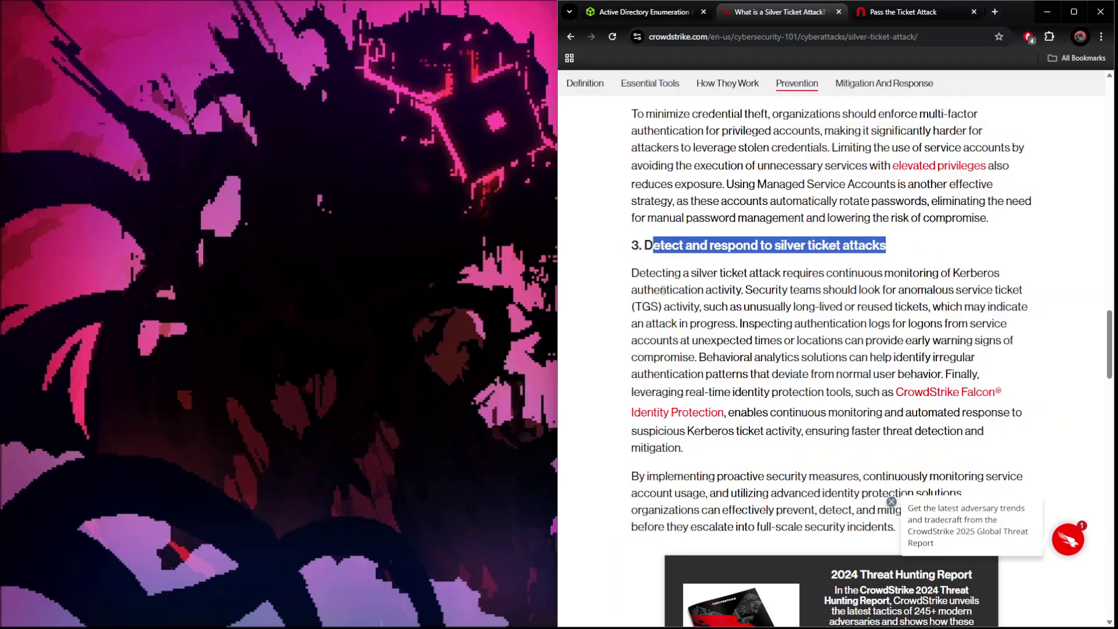
{"action": "left_click_drag", "start_coordinate": [631, 278], "coordinate": [1017, 259]}
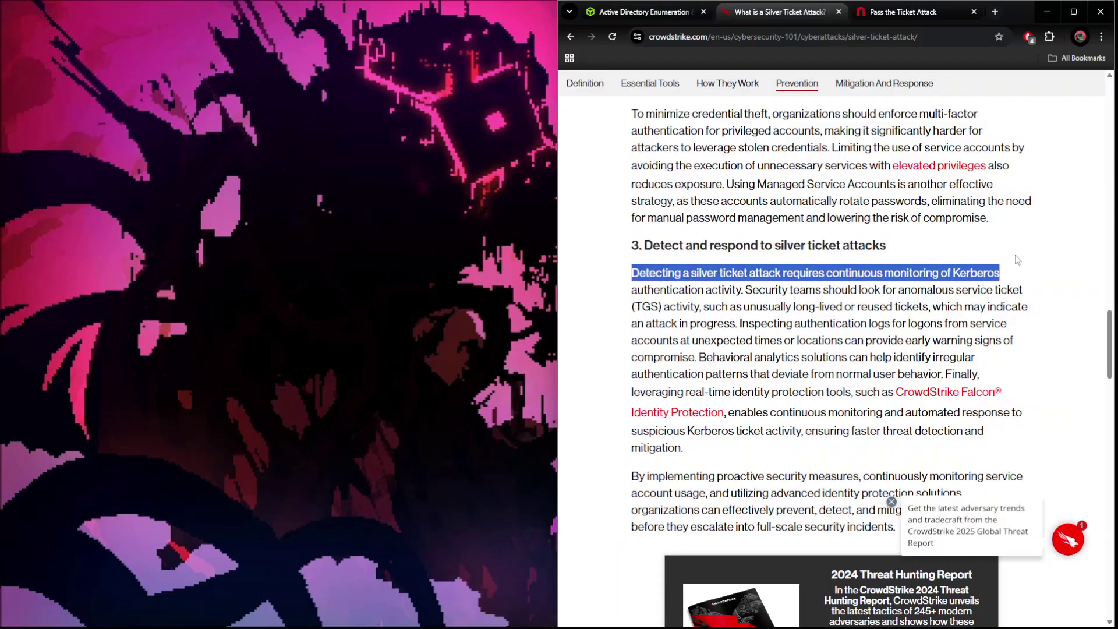
{"action": "mouse_move", "coordinate": [631, 294]}
{"action": "left_mouse_down"}
{"action": "mouse_move", "coordinate": [840, 278]}
{"action": "mouse_move", "coordinate": [996, 289]}
{"action": "left_mouse_up"}
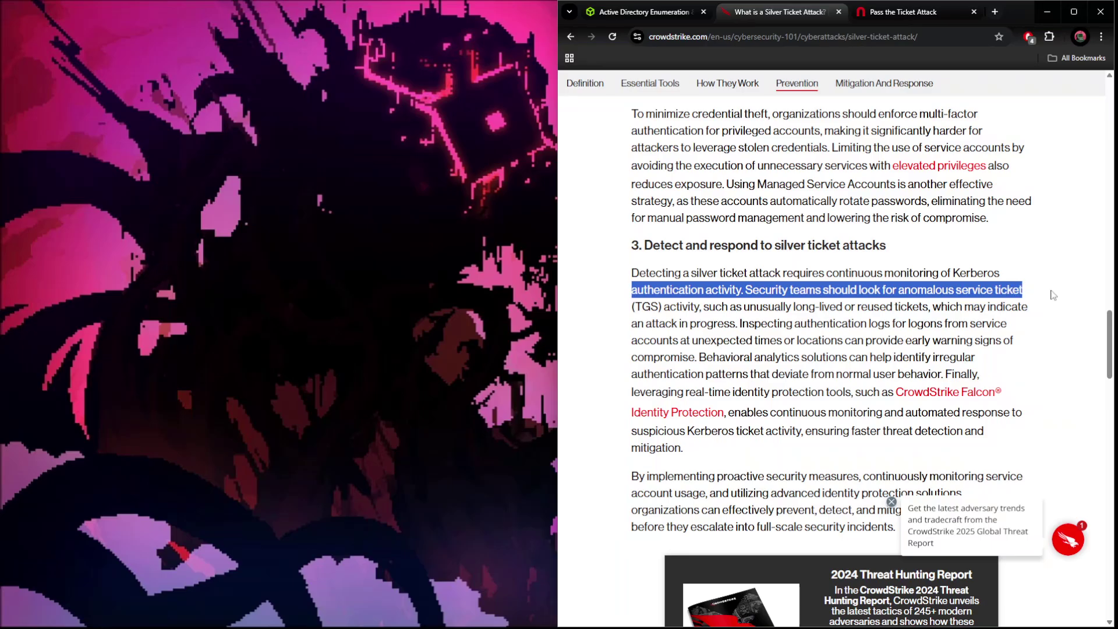
{"action": "left_click_drag", "start_coordinate": [996, 289], "coordinate": [1053, 304]}
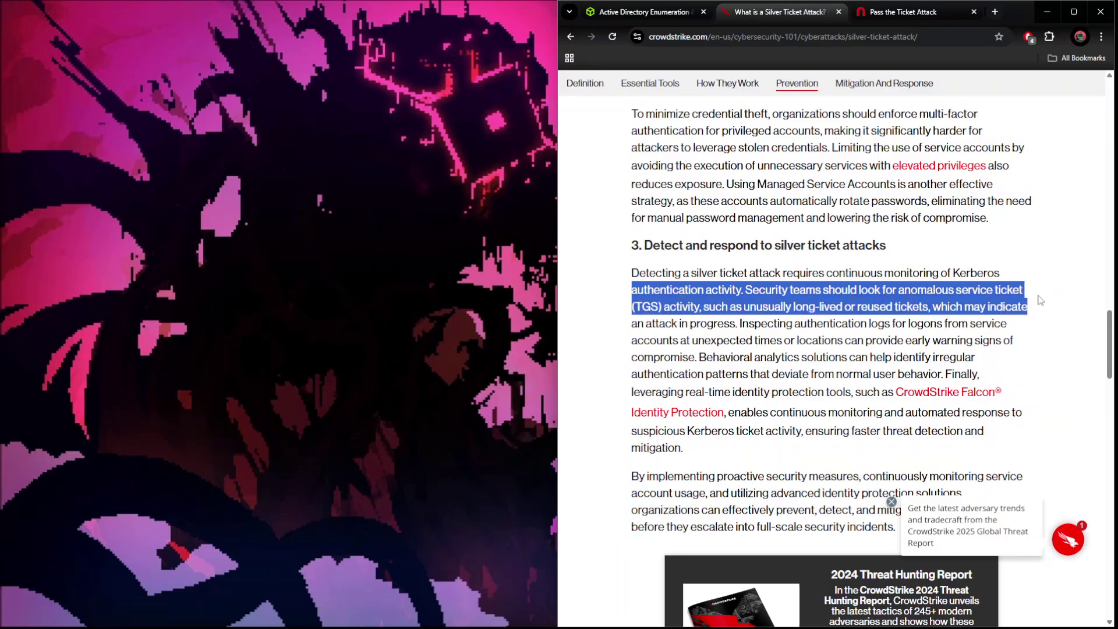
{"action": "scroll", "coordinate": [873, 306], "scroll_direction": "down", "scroll_amount": 3}
{"action": "scroll", "coordinate": [830, 306], "scroll_direction": "down", "scroll_amount": 3}
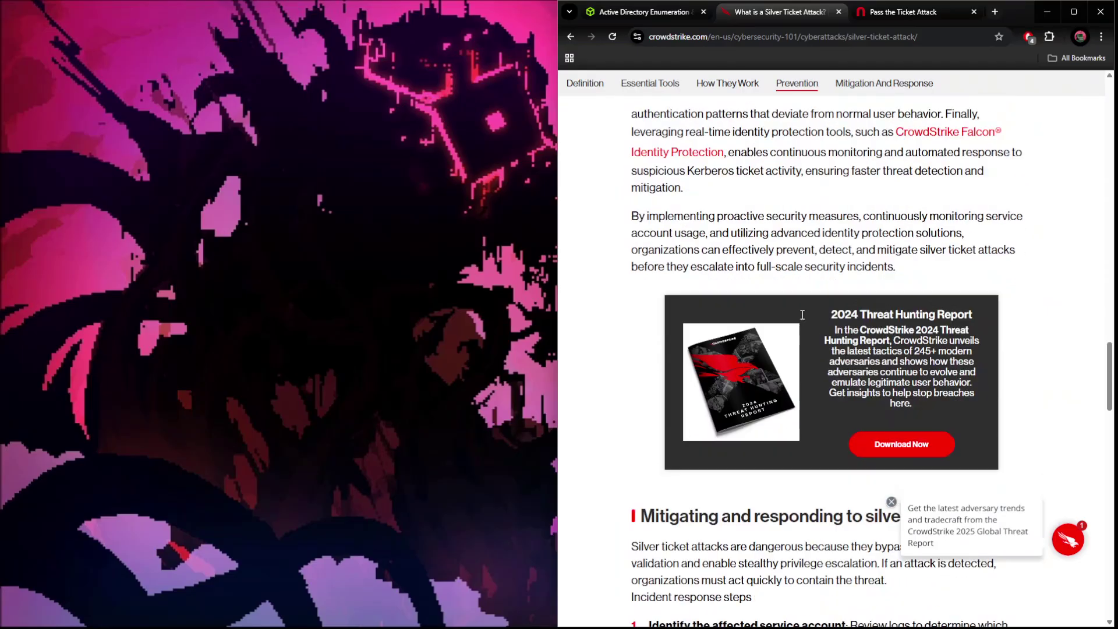
{"action": "scroll", "coordinate": [795, 297], "scroll_direction": "down", "scroll_amount": 2}
{"action": "scroll", "coordinate": [792, 291], "scroll_direction": "down", "scroll_amount": 3}
{"action": "scroll", "coordinate": [792, 291], "scroll_direction": "down", "scroll_amount": 2}
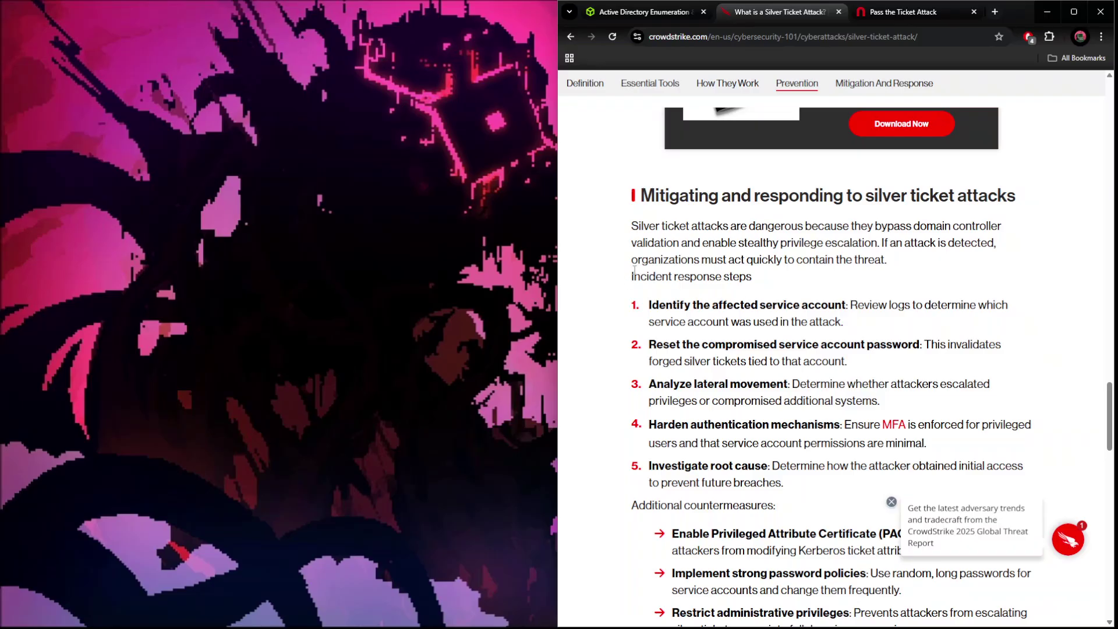
{"action": "left_click", "coordinate": [280, 314]}
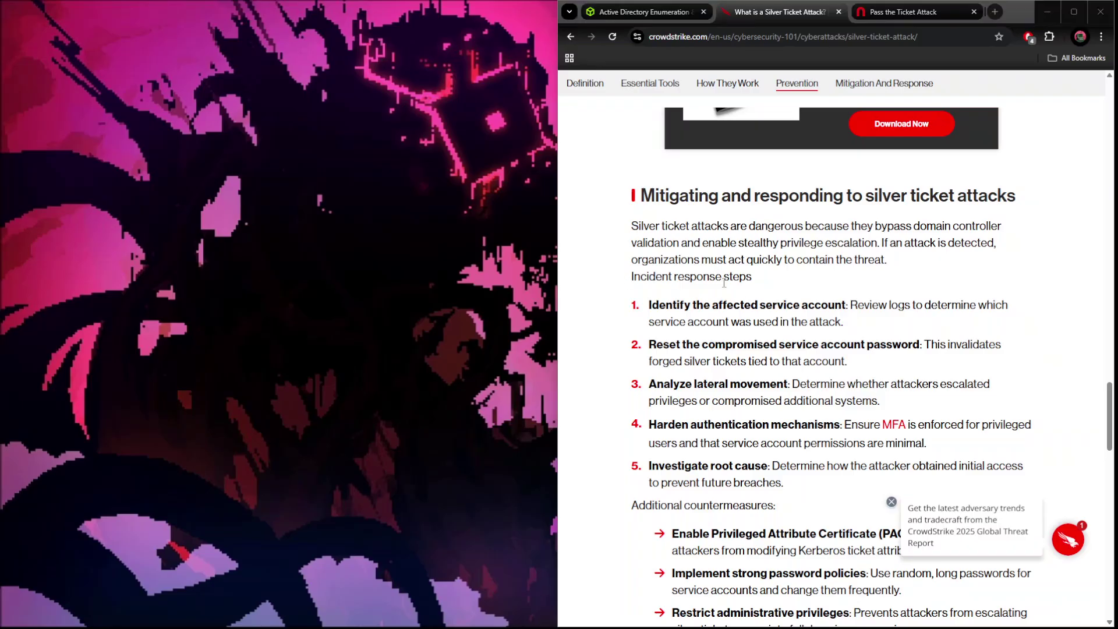
{"action": "scroll", "coordinate": [724, 281], "scroll_direction": "down", "scroll_amount": 2}
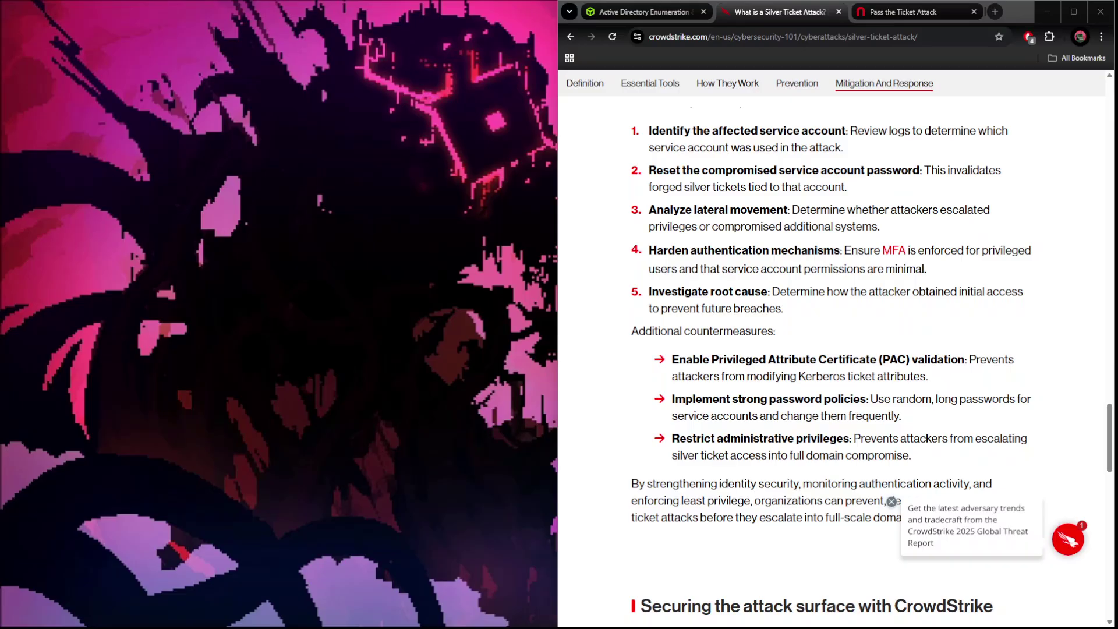
{"action": "scroll", "coordinate": [829, 349], "scroll_direction": "up", "scroll_amount": 8}
{"action": "scroll", "coordinate": [828, 349], "scroll_direction": "up", "scroll_amount": 4}
{"action": "scroll", "coordinate": [828, 350], "scroll_direction": "up", "scroll_amount": 5}
{"action": "scroll", "coordinate": [828, 349], "scroll_direction": "down", "scroll_amount": 3}
{"action": "scroll", "coordinate": [828, 350], "scroll_direction": "down", "scroll_amount": 3}
{"action": "scroll", "coordinate": [828, 350], "scroll_direction": "up", "scroll_amount": 5}
{"action": "left_click", "coordinate": [738, 248]}
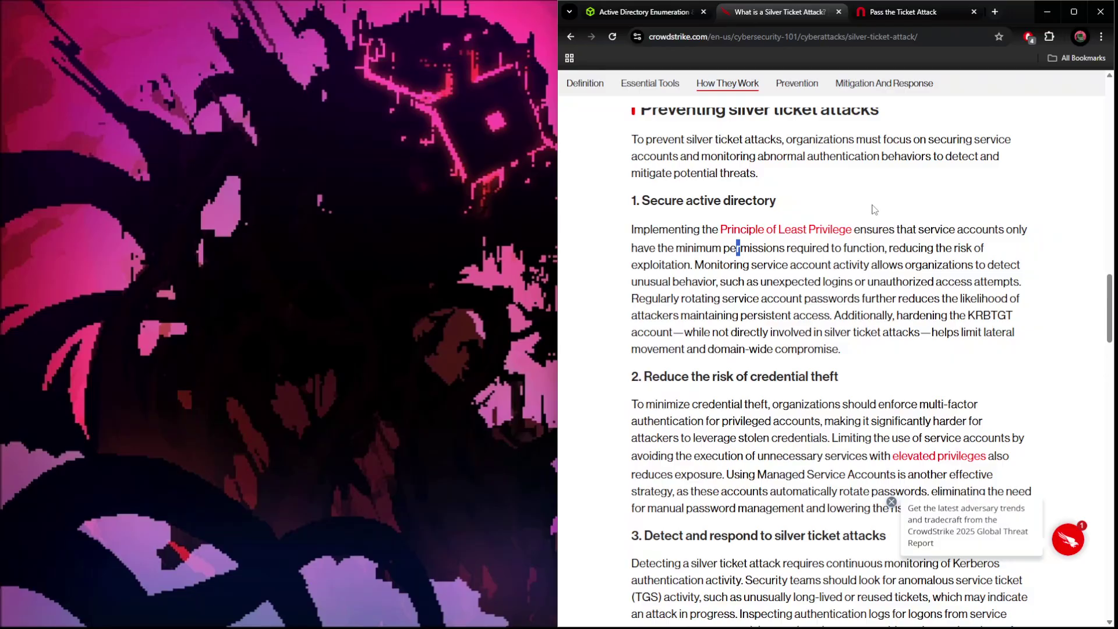
{"action": "scroll", "coordinate": [875, 210], "scroll_direction": "up", "scroll_amount": 4}
{"action": "scroll", "coordinate": [875, 210], "scroll_direction": "up", "scroll_amount": 4}
{"action": "scroll", "coordinate": [875, 210], "scroll_direction": "up", "scroll_amount": 3}
{"action": "scroll", "coordinate": [869, 215], "scroll_direction": "down", "scroll_amount": 5}
{"action": "scroll", "coordinate": [870, 214], "scroll_direction": "down", "scroll_amount": 2}
{"action": "scroll", "coordinate": [870, 213], "scroll_direction": "down", "scroll_amount": 5}
{"action": "scroll", "coordinate": [870, 214], "scroll_direction": "down", "scroll_amount": 5}
{"action": "scroll", "coordinate": [859, 201], "scroll_direction": "down", "scroll_amount": 5}
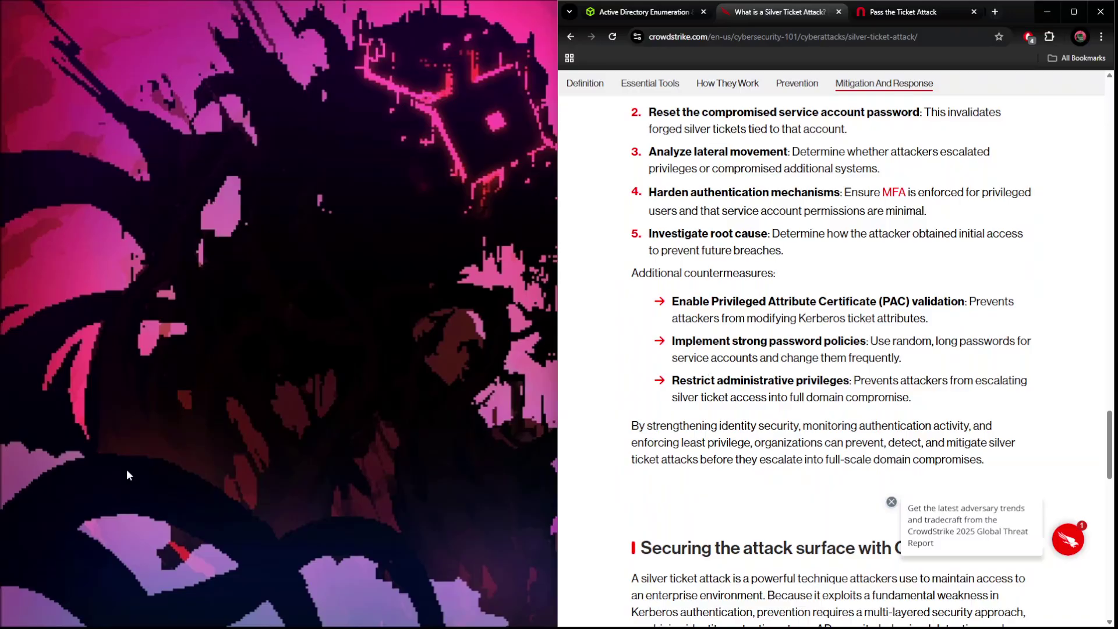
{"action": "scroll", "coordinate": [638, 304], "scroll_direction": "up", "scroll_amount": 2}
{"action": "scroll", "coordinate": [639, 305], "scroll_direction": "up", "scroll_amount": 5}
{"action": "scroll", "coordinate": [639, 304], "scroll_direction": "up", "scroll_amount": 5}
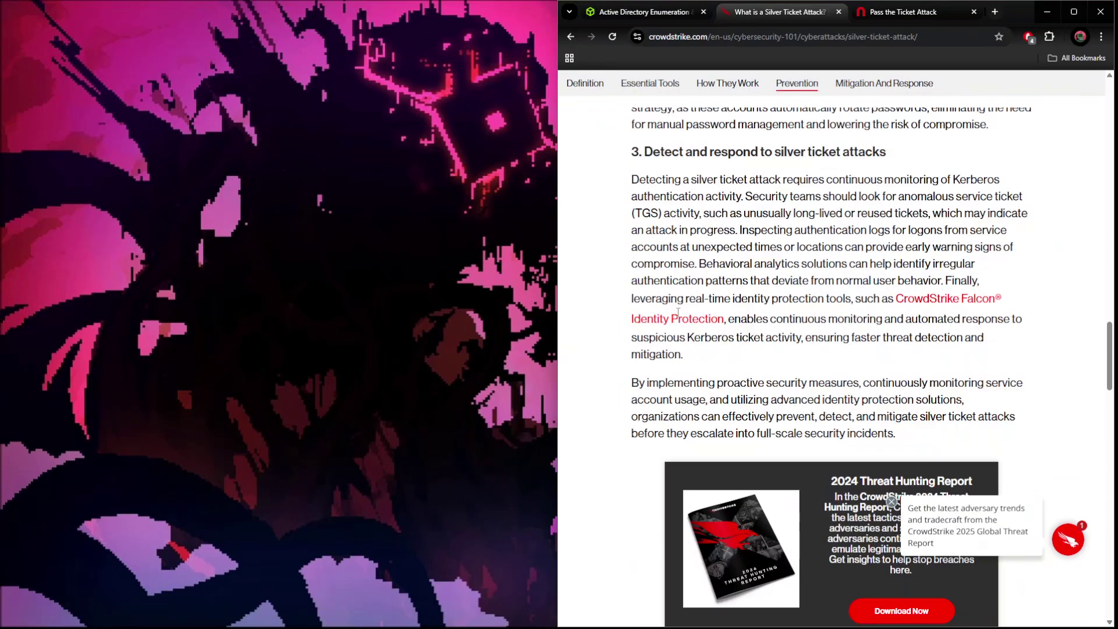
{"action": "scroll", "coordinate": [639, 304], "scroll_direction": "up", "scroll_amount": 3}
{"action": "scroll", "coordinate": [638, 304], "scroll_direction": "up", "scroll_amount": 5}
{"action": "scroll", "coordinate": [639, 304], "scroll_direction": "up", "scroll_amount": 4}
{"action": "scroll", "coordinate": [719, 262], "scroll_direction": "down", "scroll_amount": 8}
{"action": "scroll", "coordinate": [720, 238], "scroll_direction": "down", "scroll_amount": 8}
{"action": "scroll", "coordinate": [720, 239], "scroll_direction": "down", "scroll_amount": 10}
{"action": "scroll", "coordinate": [767, 230], "scroll_direction": "up", "scroll_amount": 5}
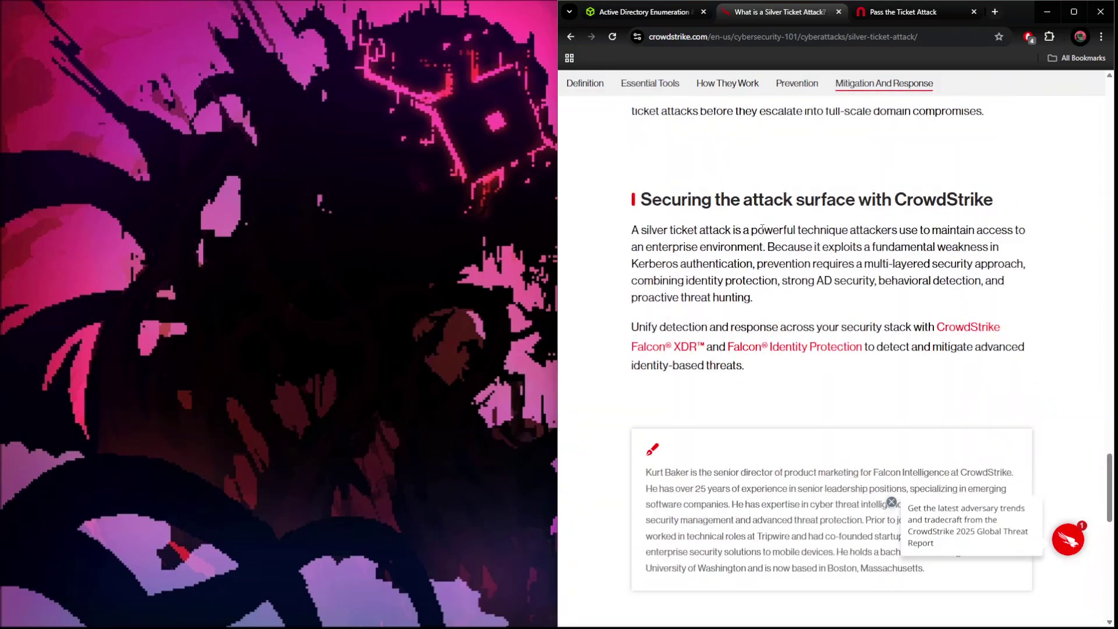
{"action": "scroll", "coordinate": [714, 212], "scroll_direction": "up", "scroll_amount": 2}
{"action": "scroll", "coordinate": [728, 225], "scroll_direction": "up", "scroll_amount": 3}
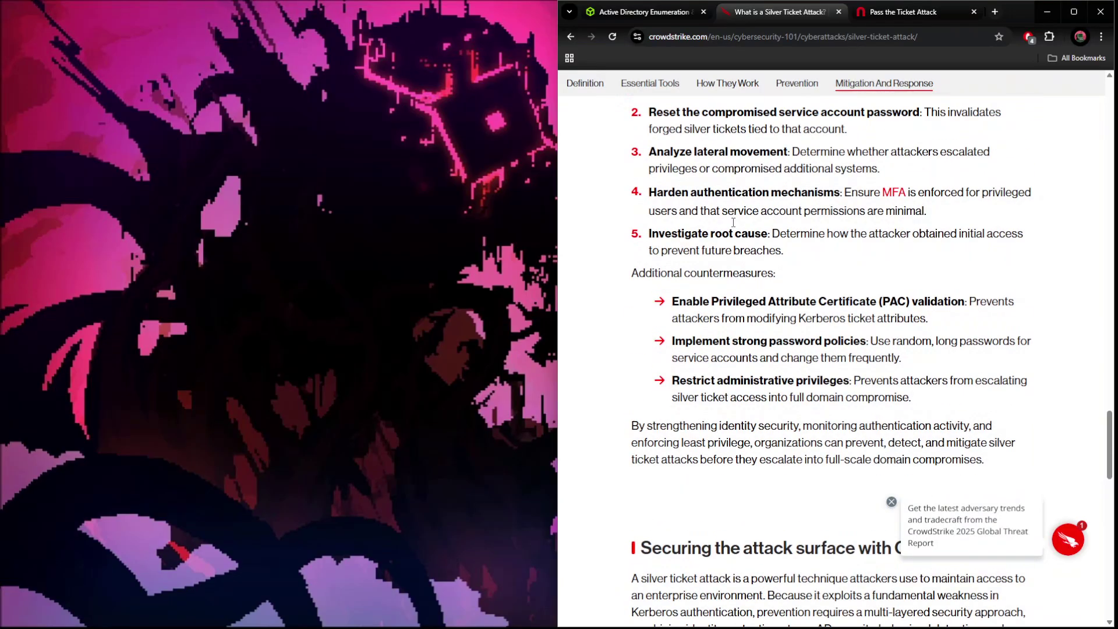
{"action": "scroll", "coordinate": [728, 225], "scroll_direction": "up", "scroll_amount": 4}
{"action": "scroll", "coordinate": [690, 192], "scroll_direction": "up", "scroll_amount": 1}
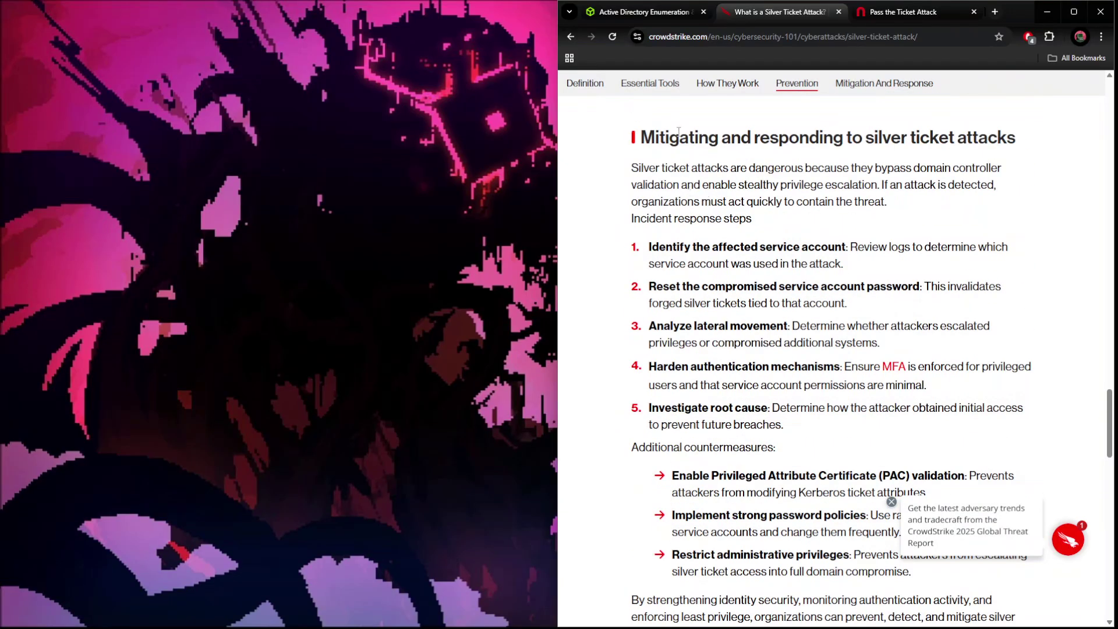
- Return to the HTB Academy module and select words in the 'Foundational AD knowledge' topic
{"action": "left_click", "coordinate": [659, 15]}
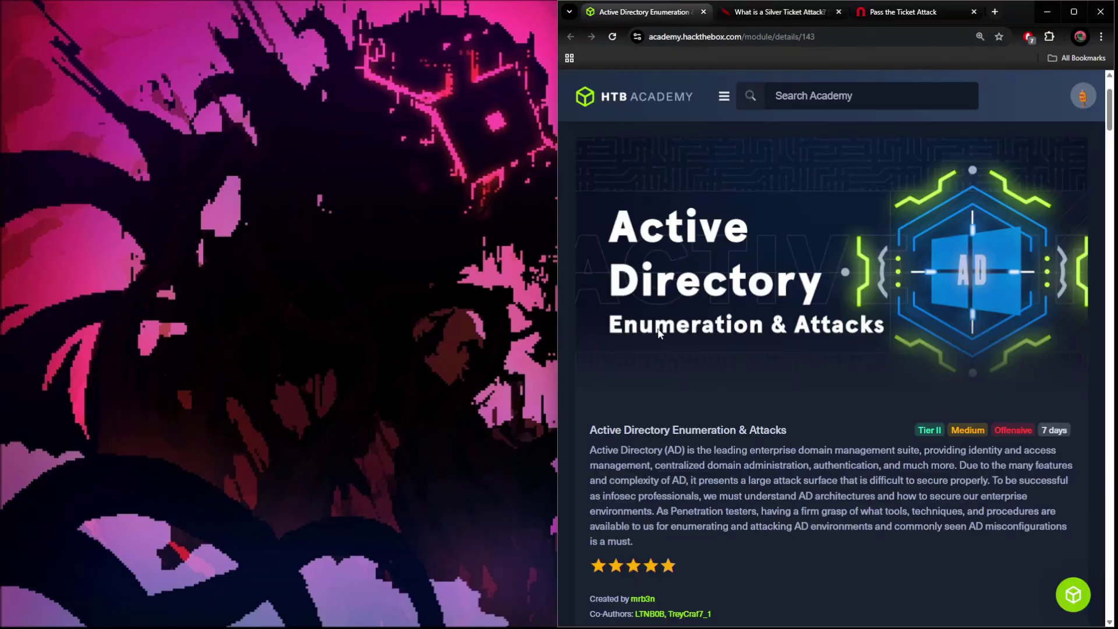
{"action": "scroll", "coordinate": [704, 342], "scroll_direction": "down", "scroll_amount": 1}
{"action": "scroll", "coordinate": [704, 342], "scroll_direction": "down", "scroll_amount": 1}
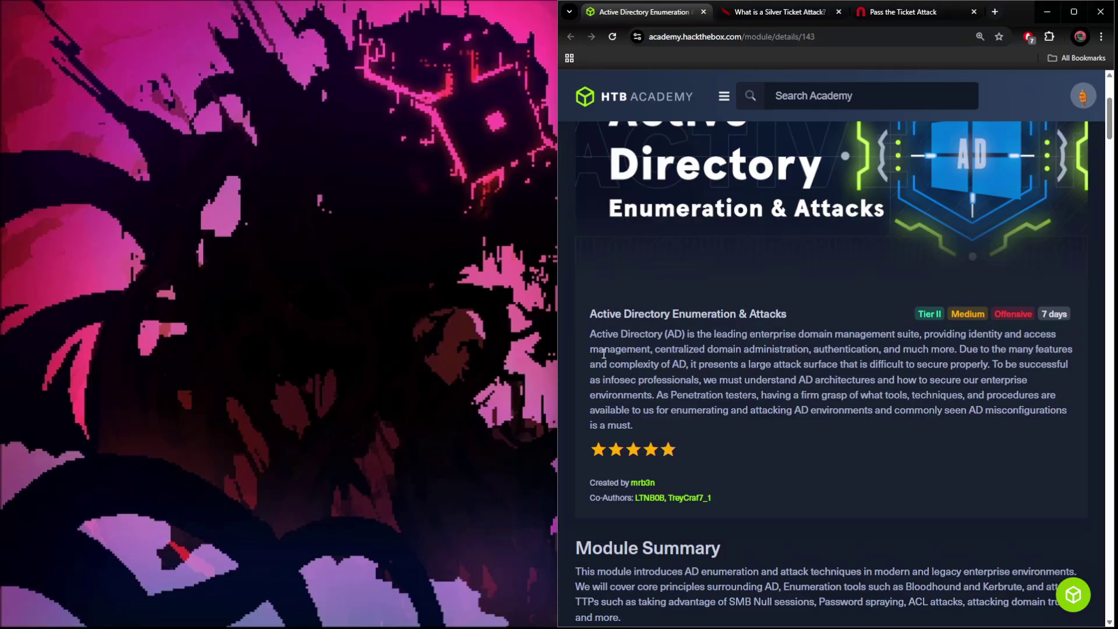
{"action": "scroll", "coordinate": [603, 353], "scroll_direction": "down", "scroll_amount": 3}
{"action": "scroll", "coordinate": [605, 367], "scroll_direction": "down", "scroll_amount": 3}
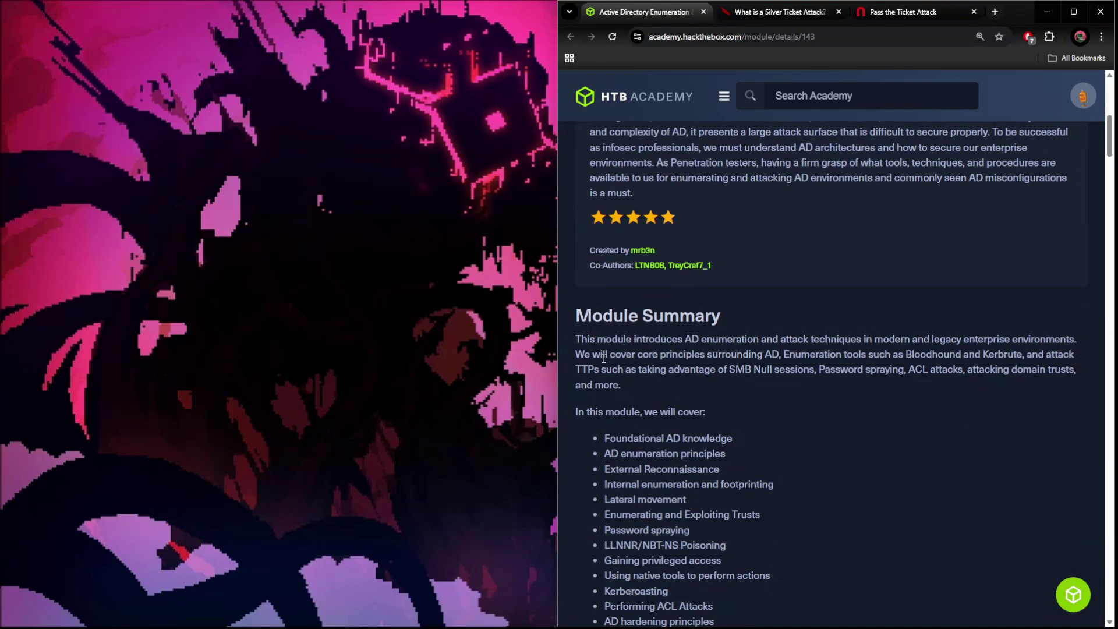
{"action": "scroll", "coordinate": [606, 346], "scroll_direction": "down", "scroll_amount": 3}
{"action": "scroll", "coordinate": [605, 237], "scroll_direction": "down", "scroll_amount": 3}
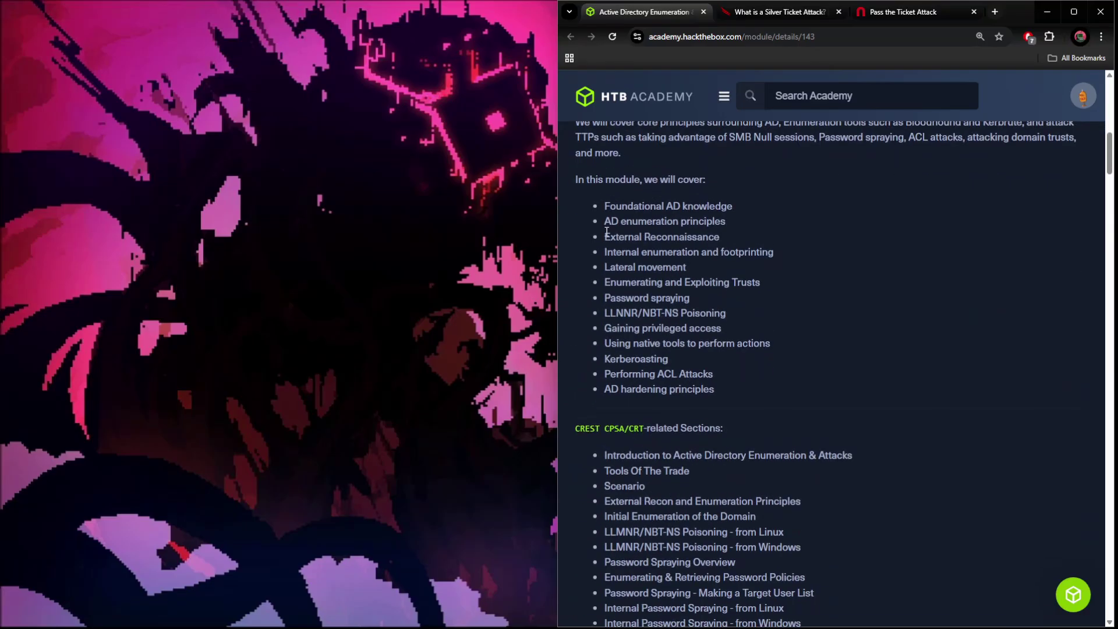
{"action": "left_click_drag", "start_coordinate": [604, 226], "coordinate": [670, 390]}
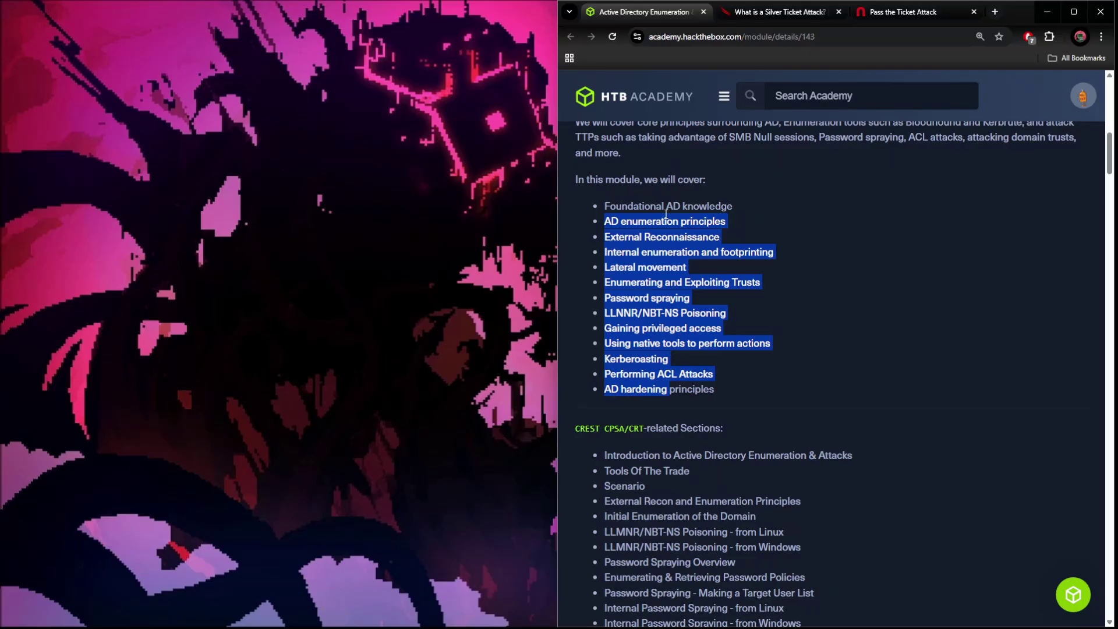
{"action": "left_click", "coordinate": [632, 206]}
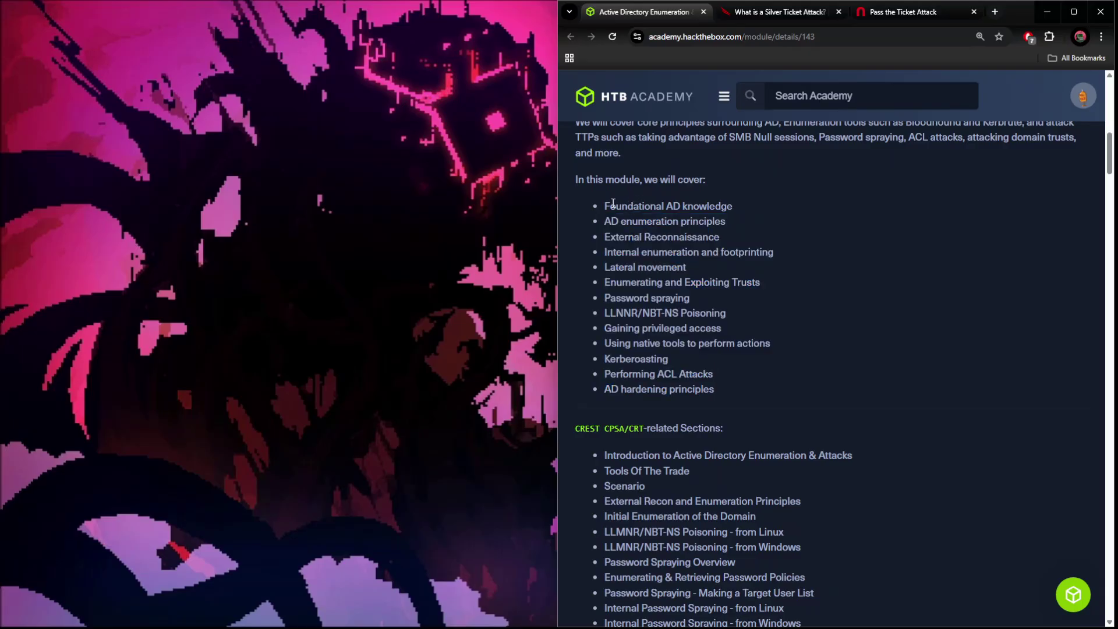
{"action": "double_click", "coordinate": [614, 205]}
{"action": "left_click", "coordinate": [782, 231]}
{"action": "left_click_drag", "start_coordinate": [673, 206], "coordinate": [682, 204]}
{"action": "double_click", "coordinate": [708, 205]}
- Select words in the next topics, then highlight 'Lateral movement' and 'Enumerating and Exploiting Trusts'
{"action": "double_click", "coordinate": [612, 236]}
{"action": "left_click", "coordinate": [668, 221]}
{"action": "double_click", "coordinate": [699, 220]}
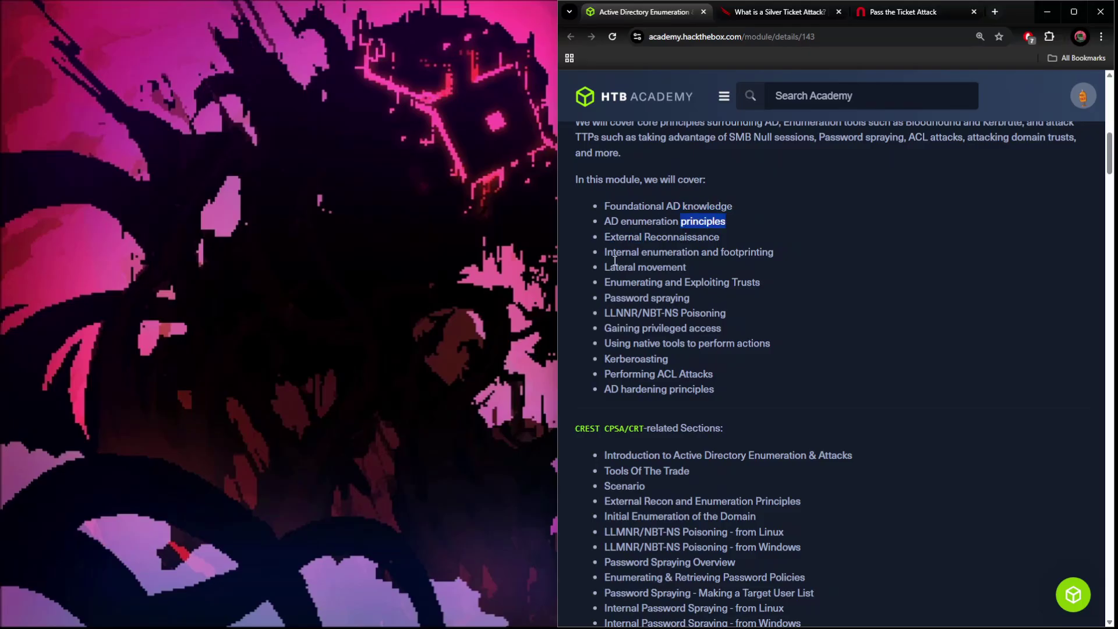
{"action": "double_click", "coordinate": [681, 237]}
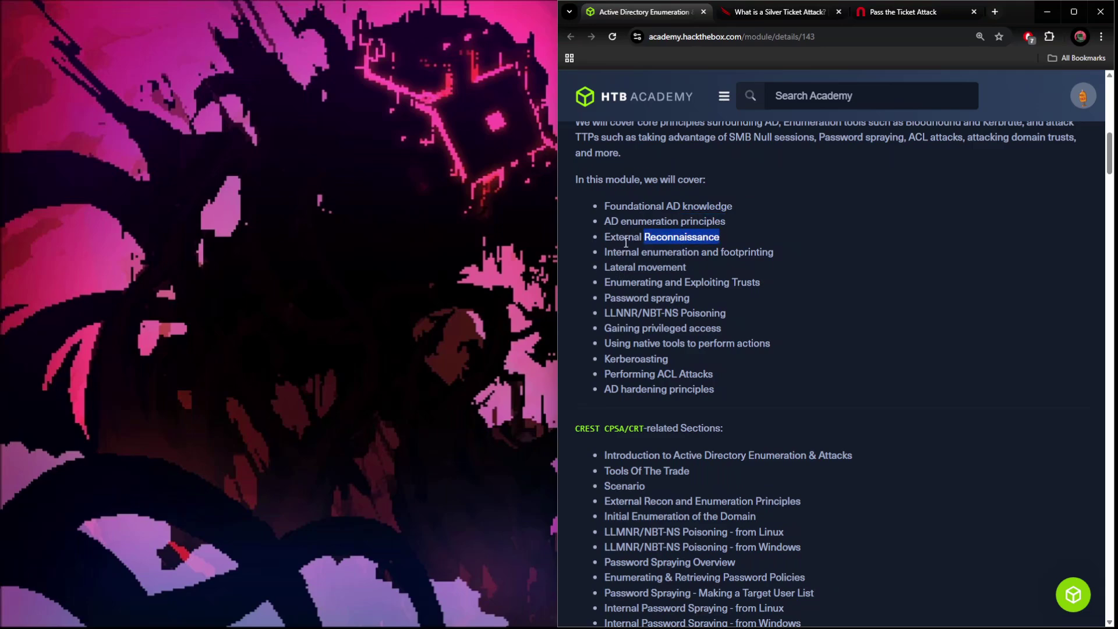
{"action": "left_click", "coordinate": [617, 260]}
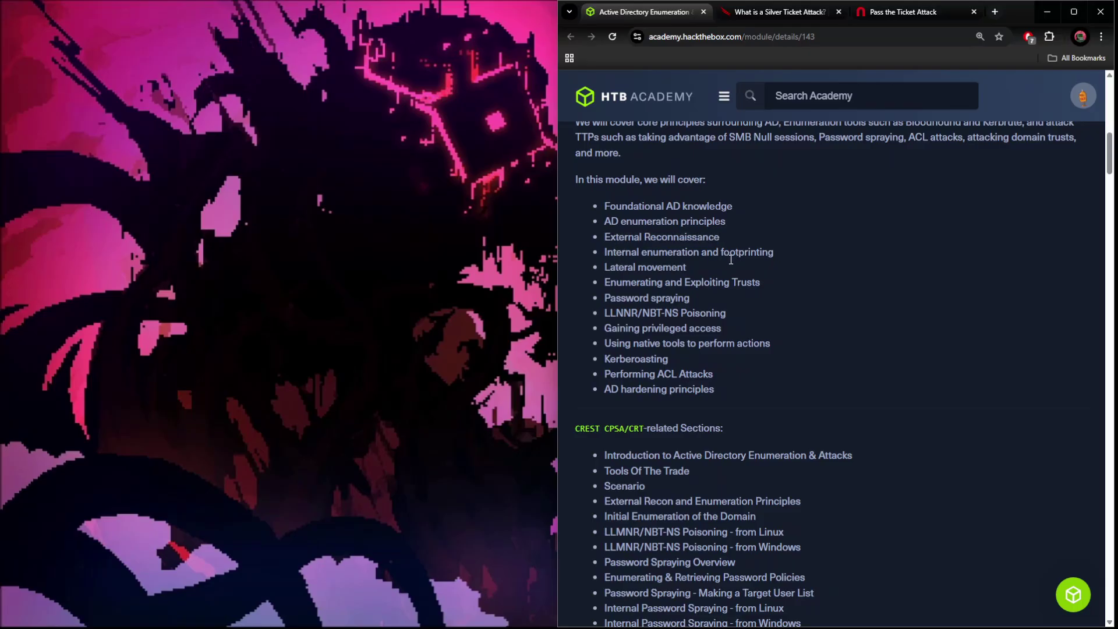
{"action": "left_click_drag", "start_coordinate": [605, 268], "coordinate": [688, 267]}
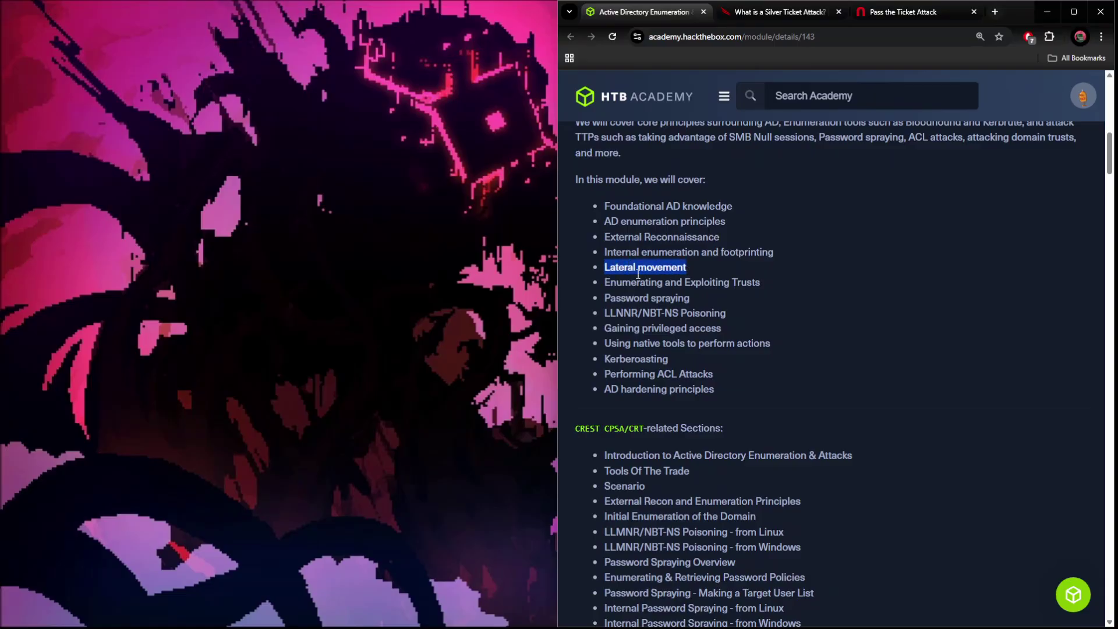
{"action": "left_click_drag", "start_coordinate": [609, 298], "coordinate": [767, 282]}
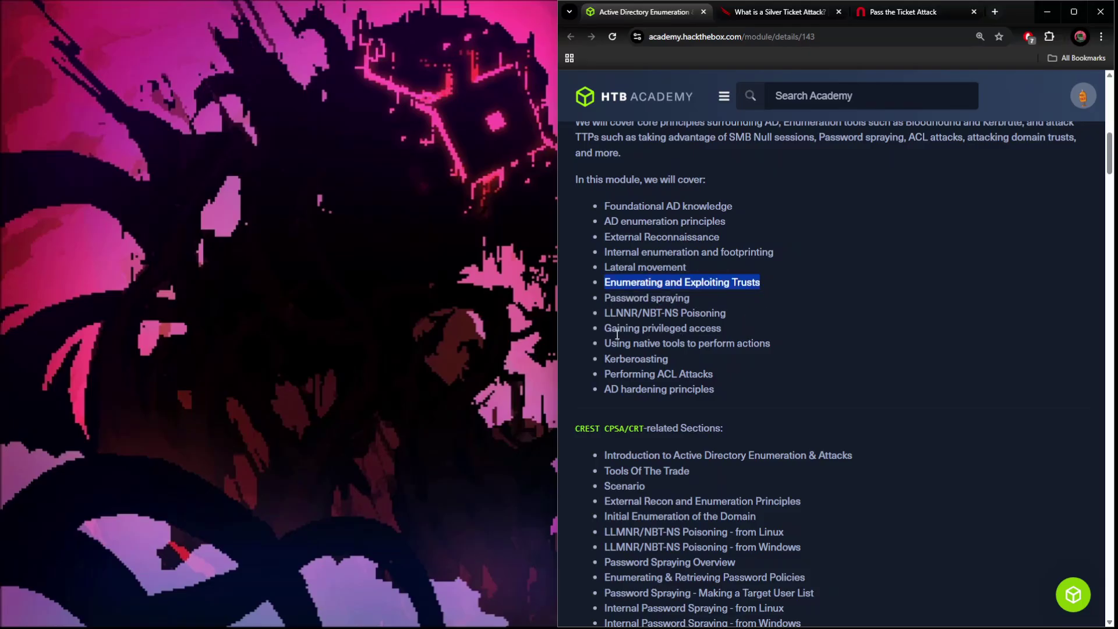
{"action": "scroll", "coordinate": [606, 361], "scroll_direction": "down", "scroll_amount": 2}
{"action": "scroll", "coordinate": [606, 362], "scroll_direction": "down", "scroll_amount": 2}
{"action": "scroll", "coordinate": [606, 362], "scroll_direction": "down", "scroll_amount": 1}
{"action": "scroll", "coordinate": [606, 362], "scroll_direction": "down", "scroll_amount": 2}
{"action": "scroll", "coordinate": [633, 396], "scroll_direction": "down", "scroll_amount": 1}
{"action": "scroll", "coordinate": [634, 395], "scroll_direction": "down", "scroll_amount": 5}
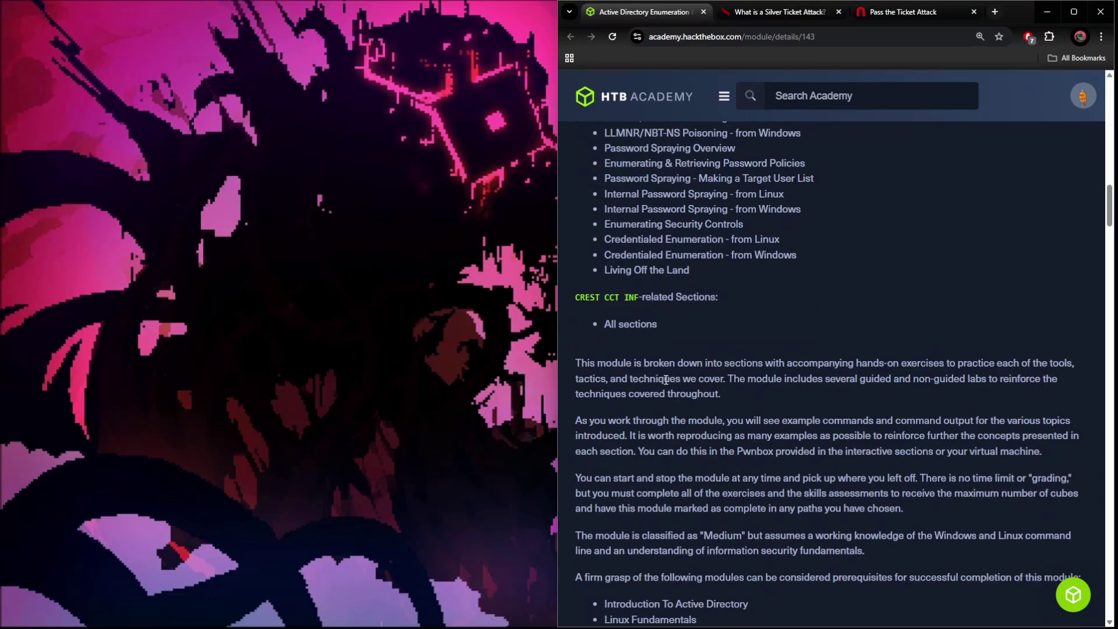
{"action": "scroll", "coordinate": [664, 378], "scroll_direction": "down", "scroll_amount": 4}
{"action": "scroll", "coordinate": [664, 377], "scroll_direction": "down", "scroll_amount": 4}
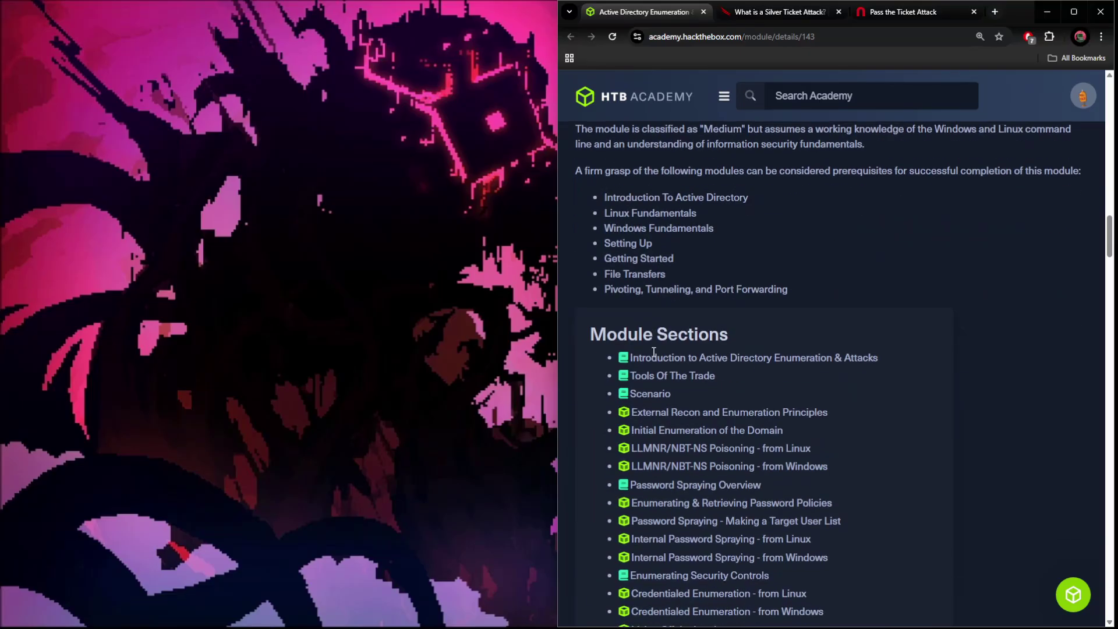
{"action": "scroll", "coordinate": [645, 340], "scroll_direction": "down", "scroll_amount": 3}
{"action": "scroll", "coordinate": [644, 340], "scroll_direction": "down", "scroll_amount": 4}
{"action": "scroll", "coordinate": [633, 337], "scroll_direction": "down", "scroll_amount": 2}
{"action": "scroll", "coordinate": [633, 337], "scroll_direction": "down", "scroll_amount": 4}
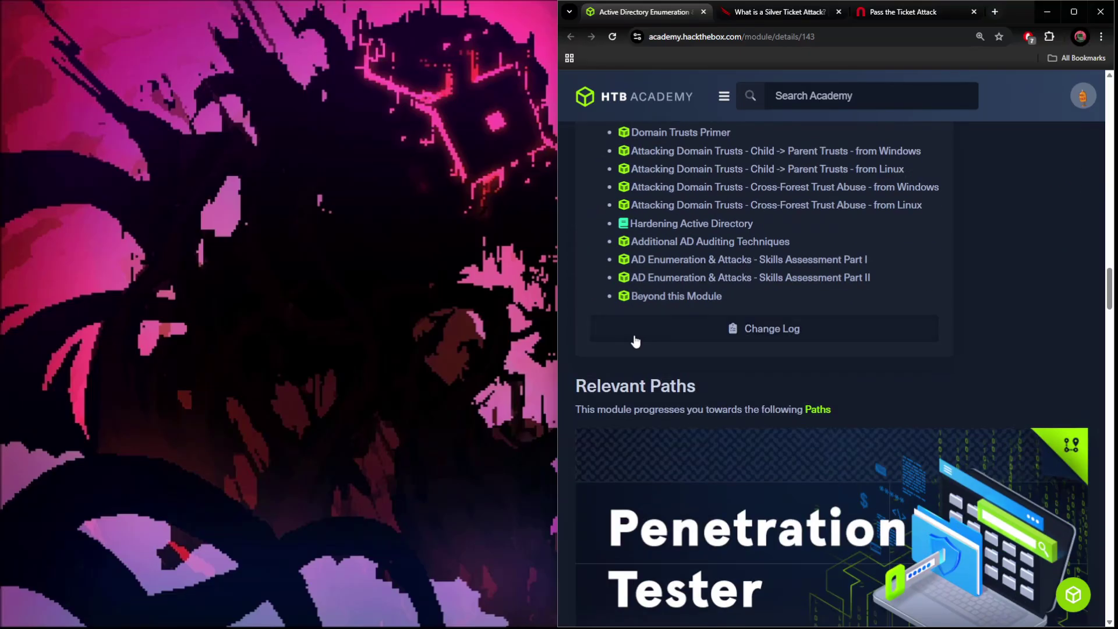
{"action": "scroll", "coordinate": [686, 270], "scroll_direction": "up", "scroll_amount": 3}
{"action": "scroll", "coordinate": [640, 243], "scroll_direction": "up", "scroll_amount": 2}
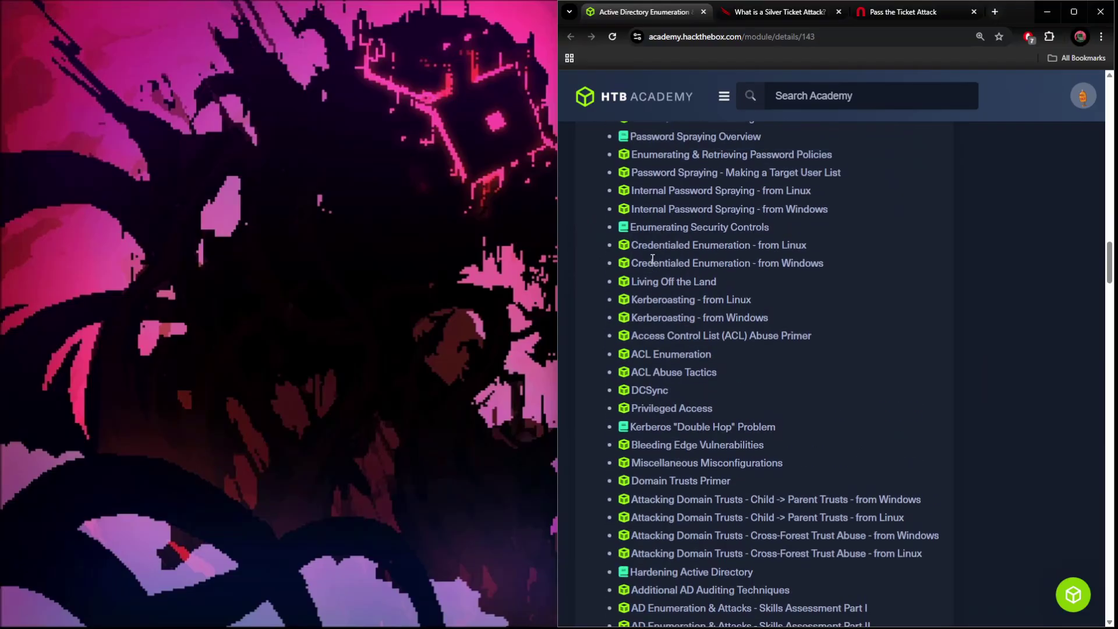
- Select the word 'Kerberoasting' in the 'Kerberoasting - from Windows' section title
{"action": "left_click_drag", "start_coordinate": [635, 299], "coordinate": [693, 299]}
{"action": "left_click_drag", "start_coordinate": [770, 318], "coordinate": [626, 319]}
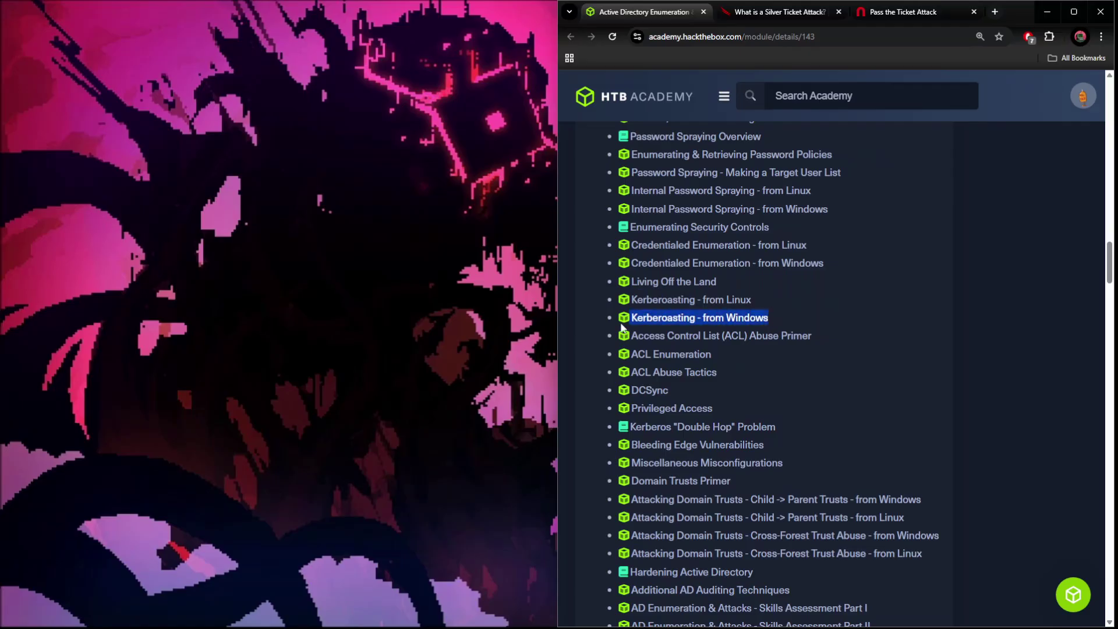
{"action": "double_click", "coordinate": [664, 318]}
{"action": "key", "text": "ctrl+c"}
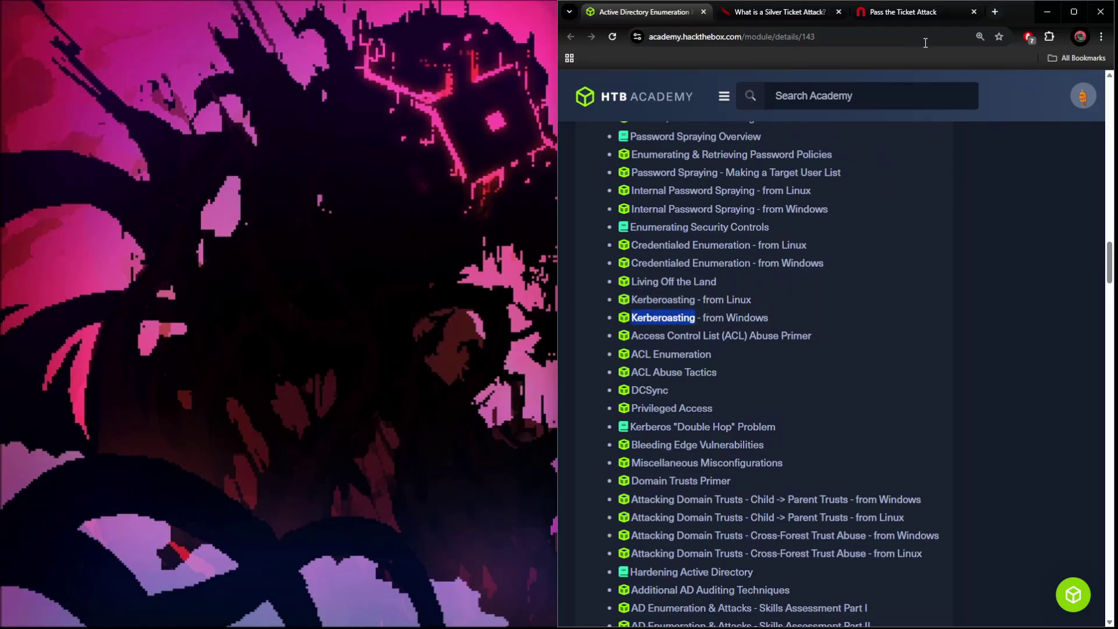
- Search 'kerberoasting meaning' in a new tab and open CrowdStrike's Kerberoasting article
{"action": "left_click", "coordinate": [993, 11]}
{"action": "key", "text": "ctrl+v"}
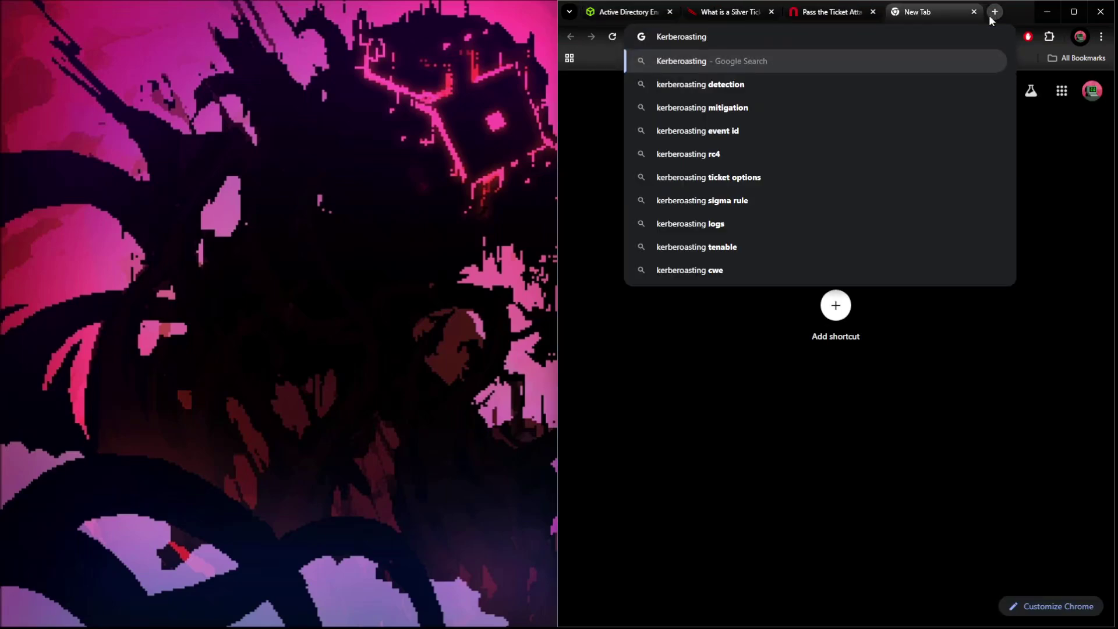
{"action": "type", "text": "meaning"}
{"action": "key", "text": "Return"}
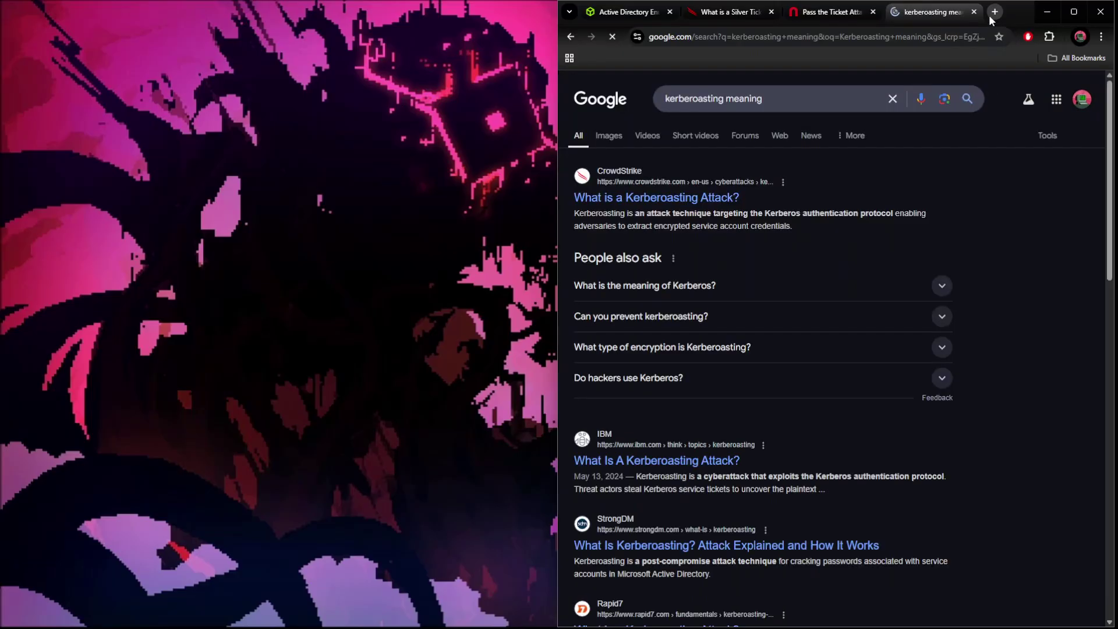
{"action": "left_click", "coordinate": [656, 198]}
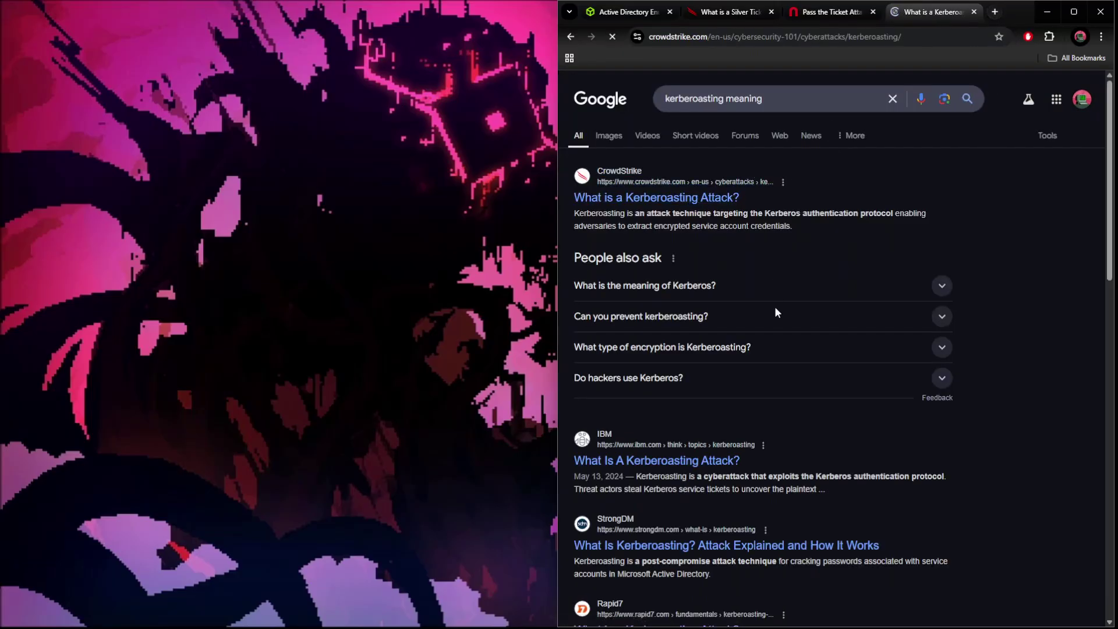
{"action": "scroll", "coordinate": [775, 306], "scroll_direction": "down", "scroll_amount": 1}
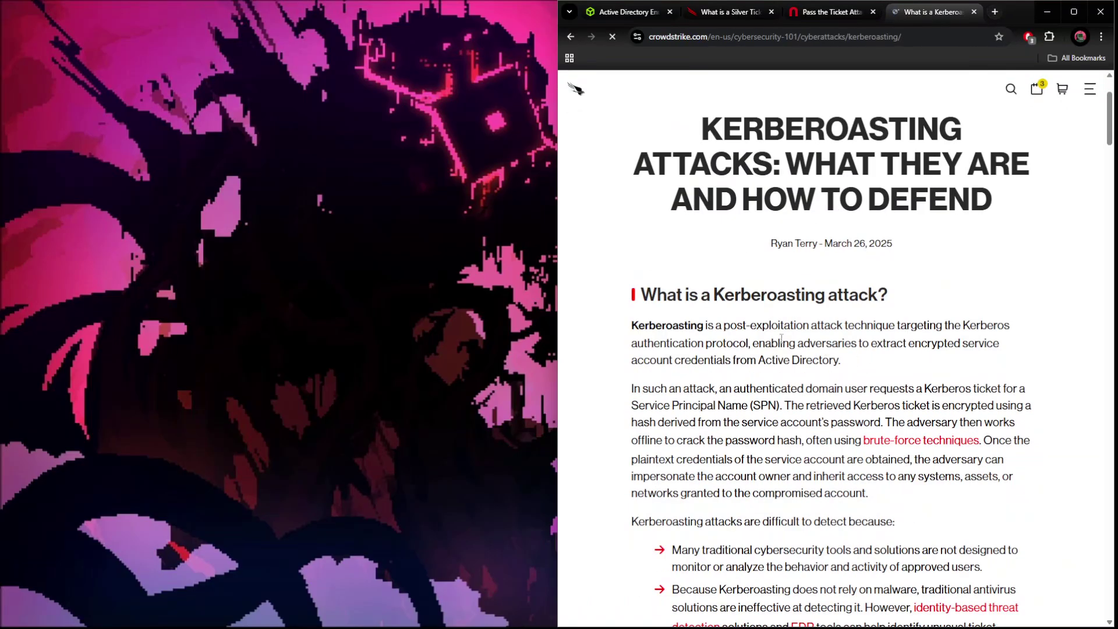
- Highlight key words and then the whole opening Kerberoasting definition paragraph while reading
{"action": "double_click", "coordinate": [966, 326]}
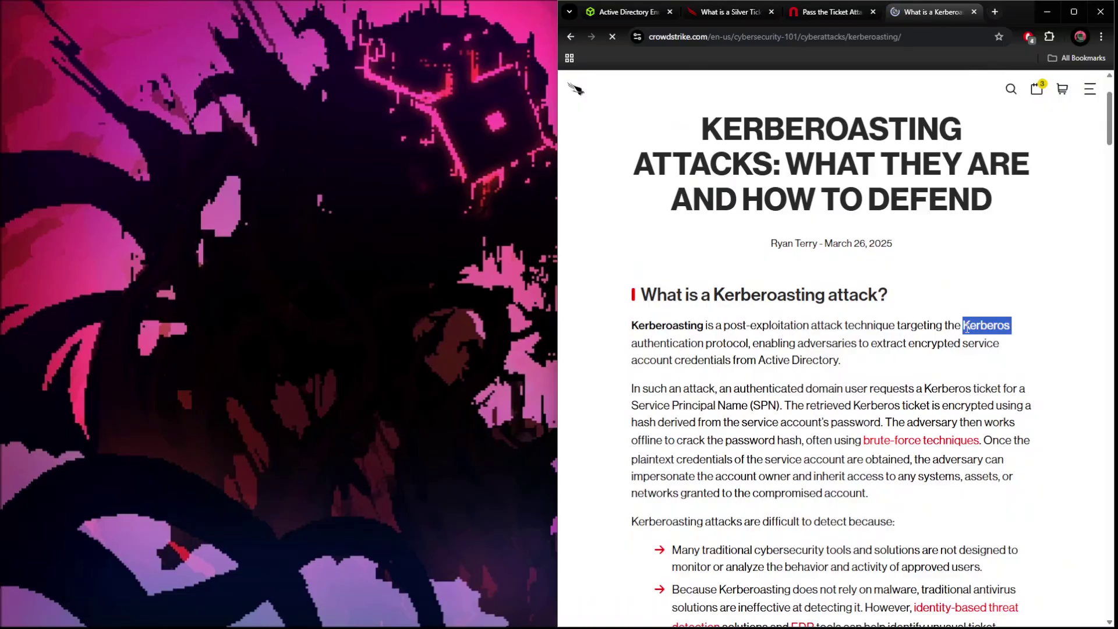
{"action": "double_click", "coordinate": [727, 344]}
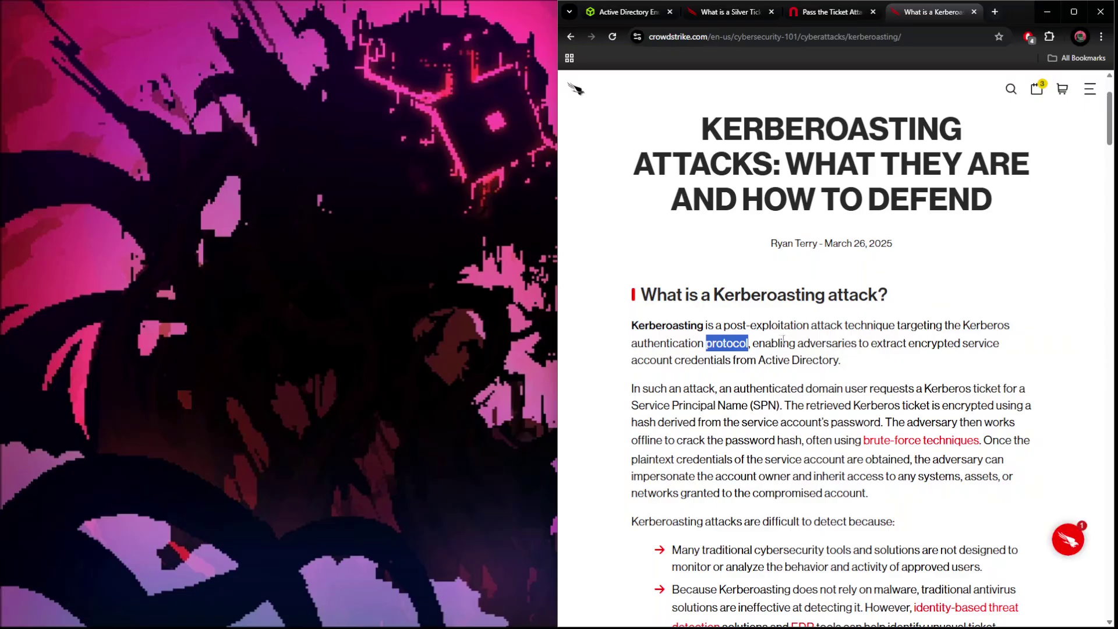
{"action": "double_click", "coordinate": [782, 343]}
{"action": "double_click", "coordinate": [839, 343]}
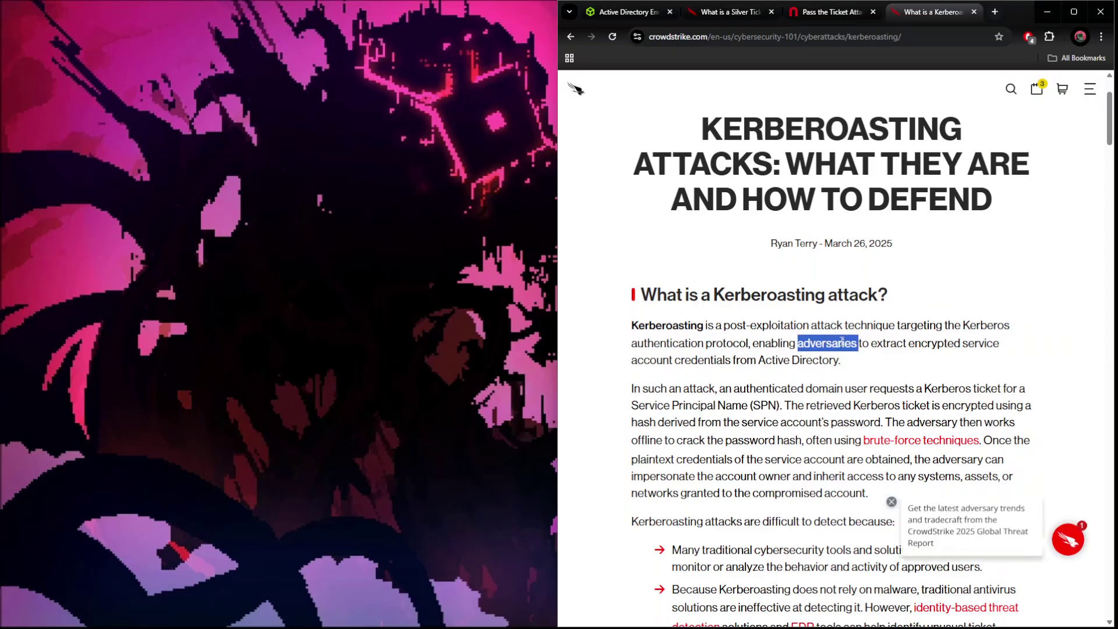
{"action": "left_click", "coordinate": [912, 342]}
{"action": "double_click", "coordinate": [934, 343]}
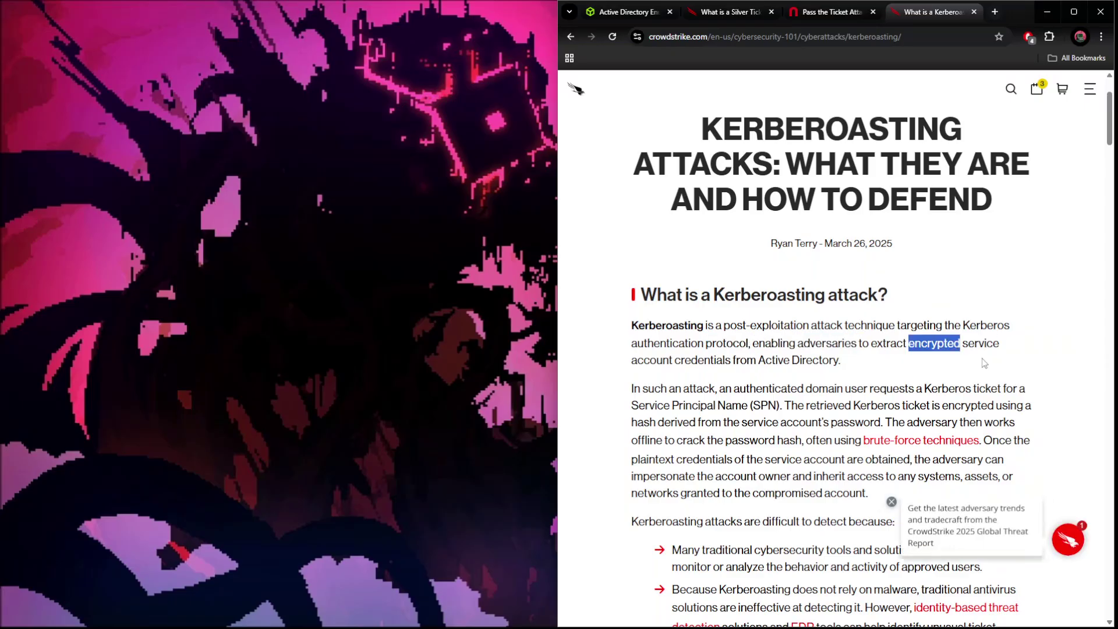
{"action": "double_click", "coordinate": [704, 360]}
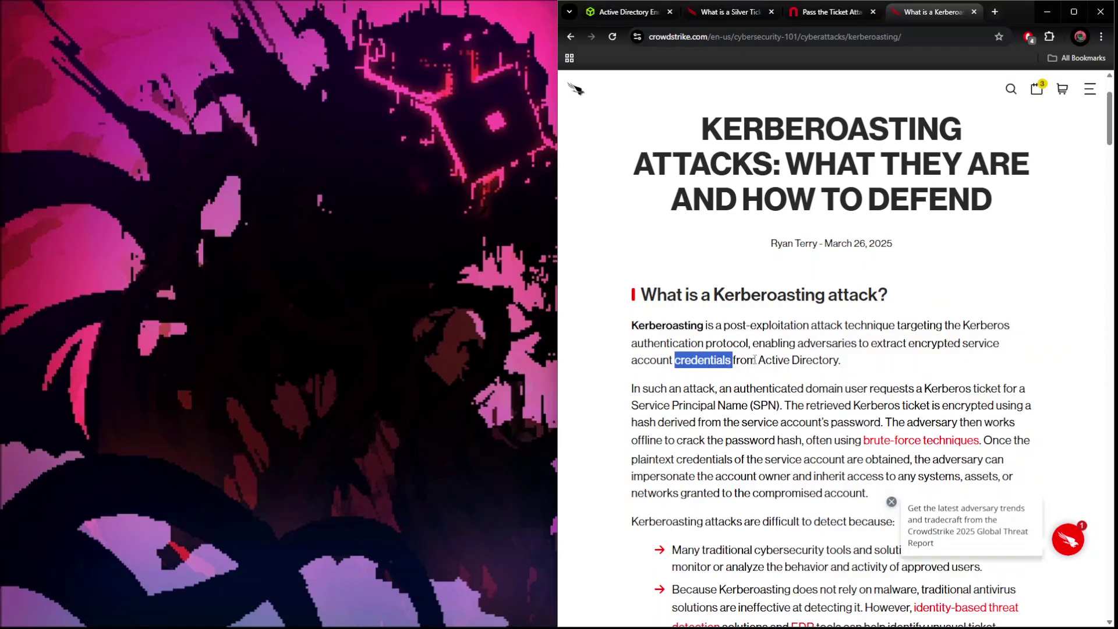
{"action": "triple_click", "coordinate": [825, 358]}
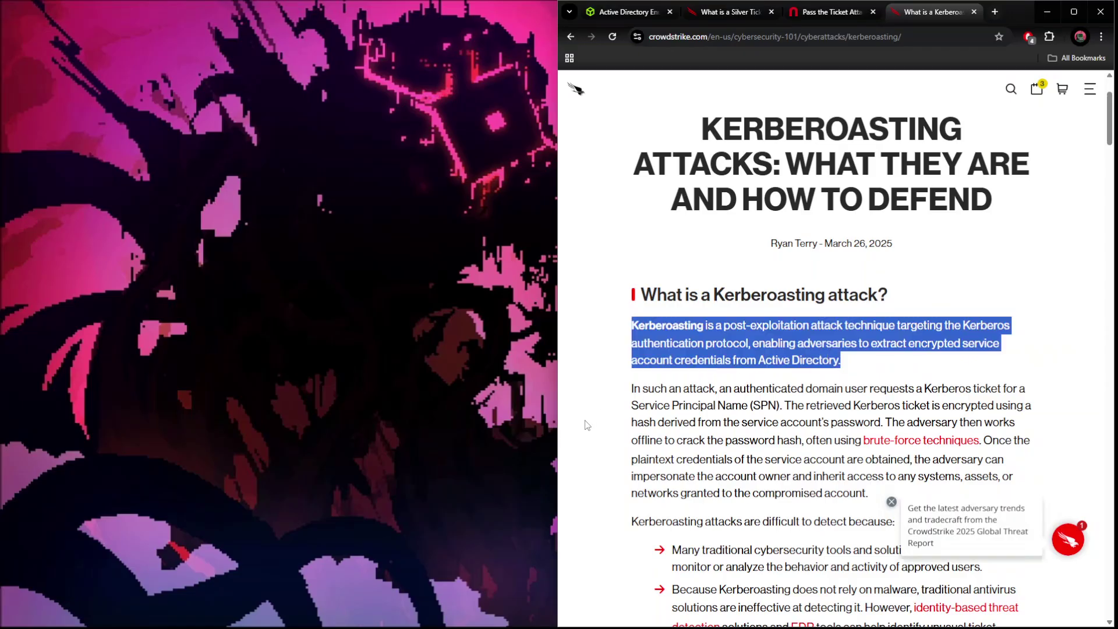
{"action": "left_click", "coordinate": [798, 390]}
- Highlight 'Kerberos', 'Service Principal Name' and 'retrieved' in the second paragraph, then return to HTB Academy
{"action": "double_click", "coordinate": [933, 392]}
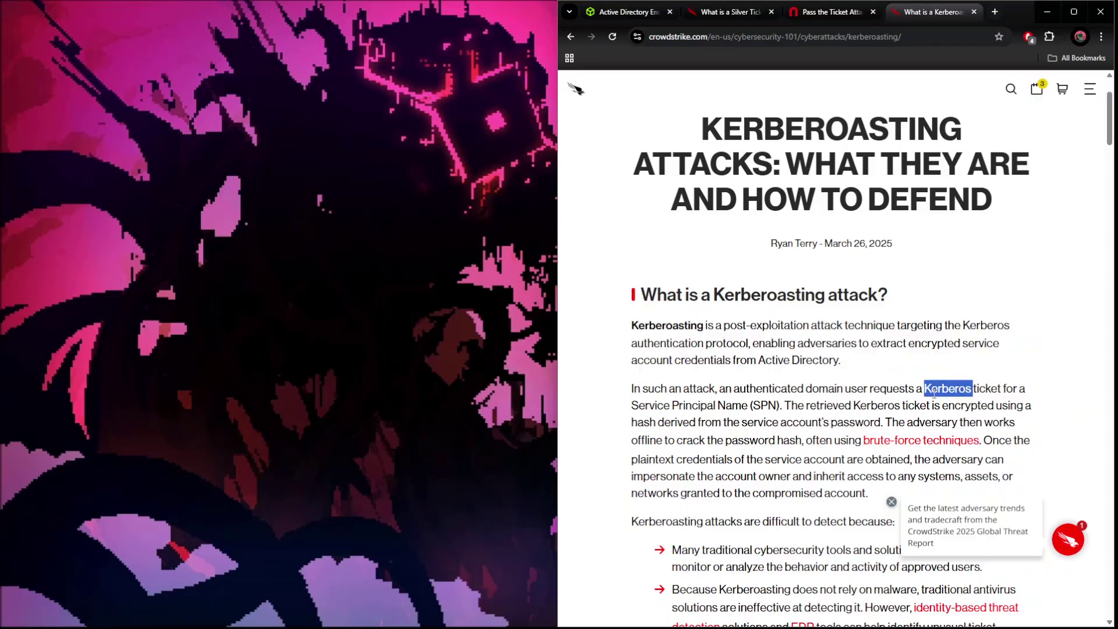
{"action": "left_click_drag", "start_coordinate": [655, 405], "coordinate": [761, 405]}
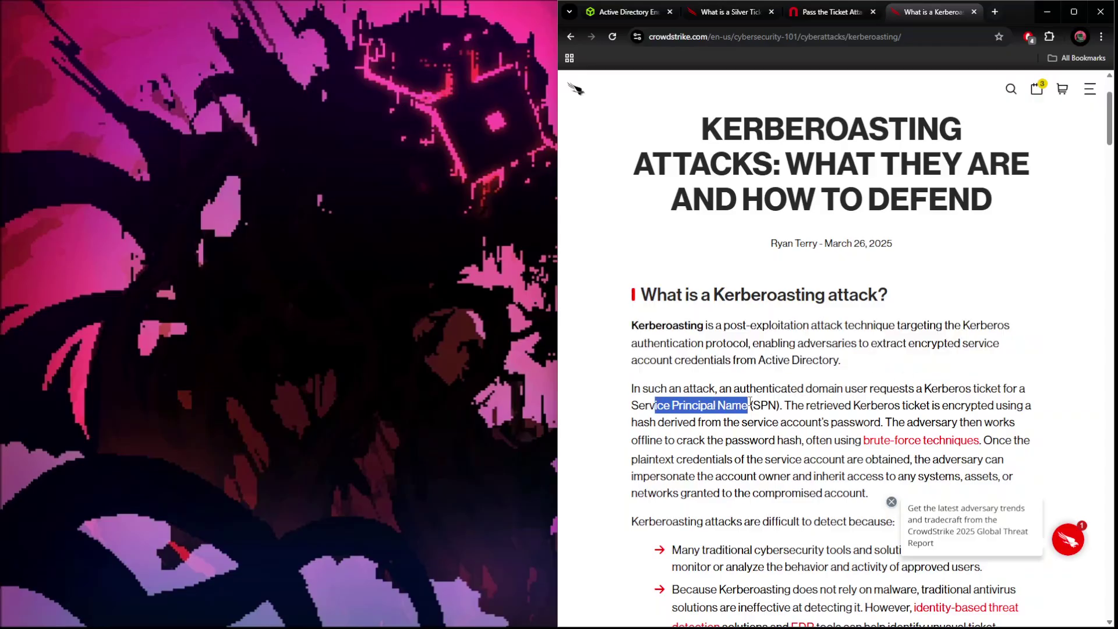
{"action": "left_click", "coordinate": [783, 408]}
{"action": "double_click", "coordinate": [822, 405]}
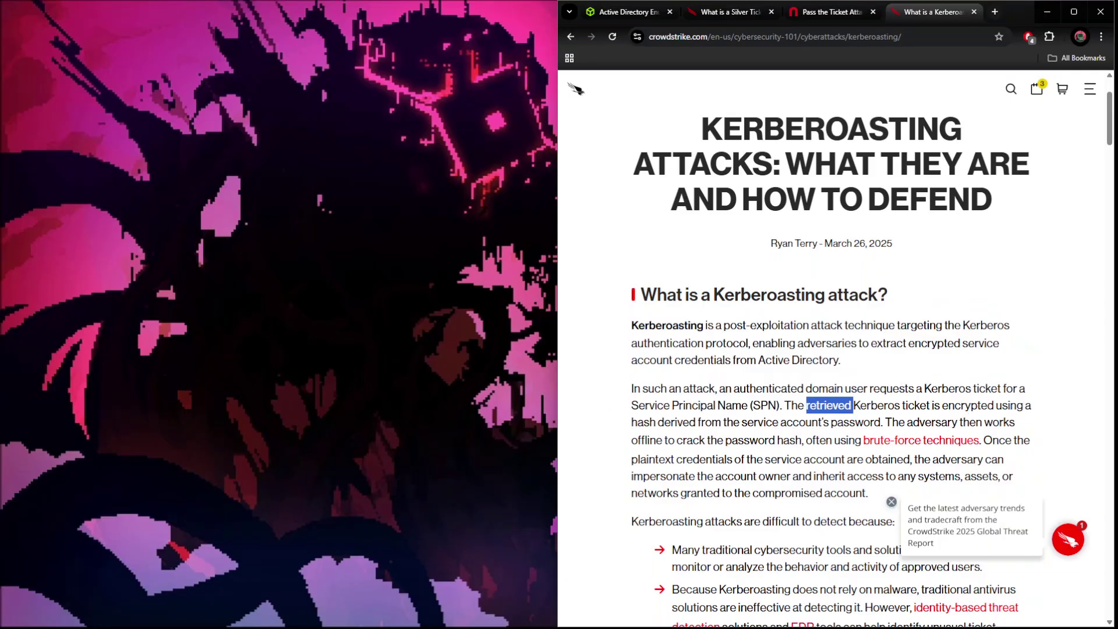
{"action": "left_click", "coordinate": [614, 13]}
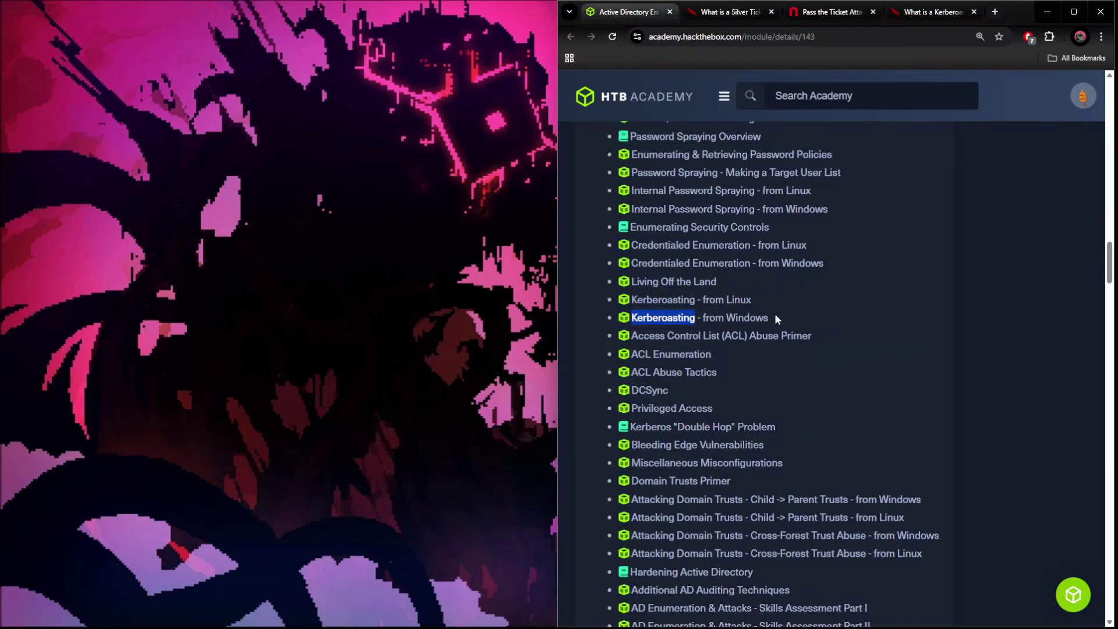
{"action": "left_click_drag", "start_coordinate": [770, 317], "coordinate": [627, 317]}
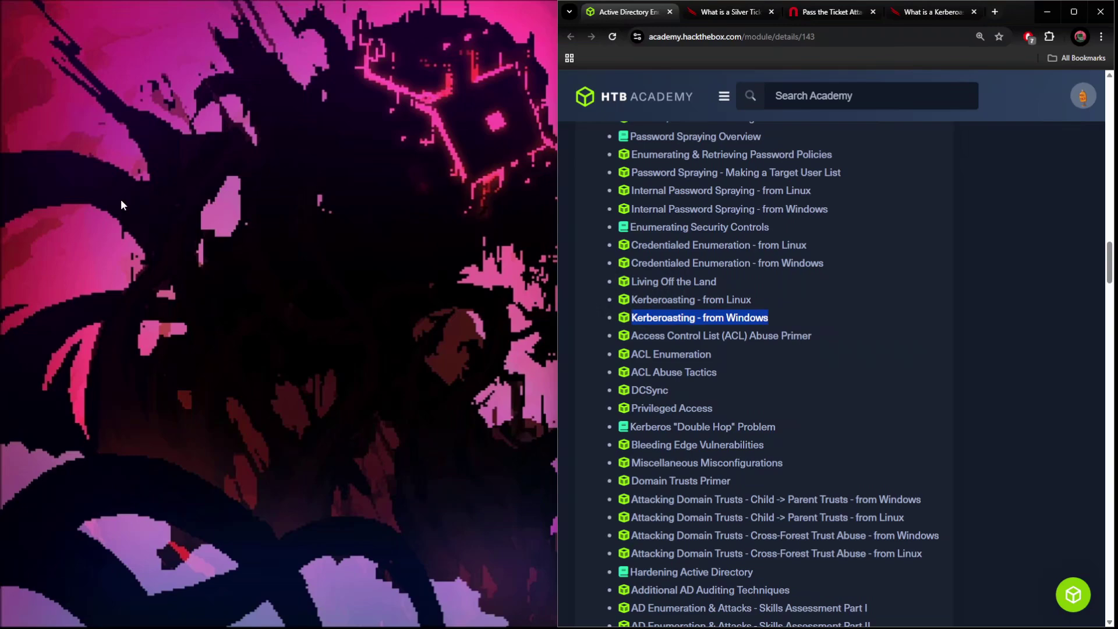